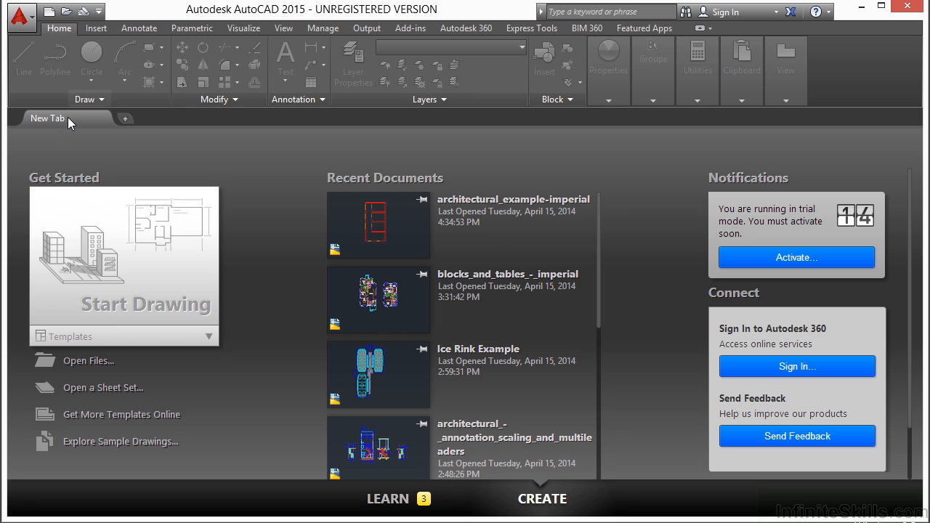
Step: Create a new drawing from the Tutorial-iArch.dwt template and switch it to model space
{"action": "left_click", "coordinate": [127, 118]}
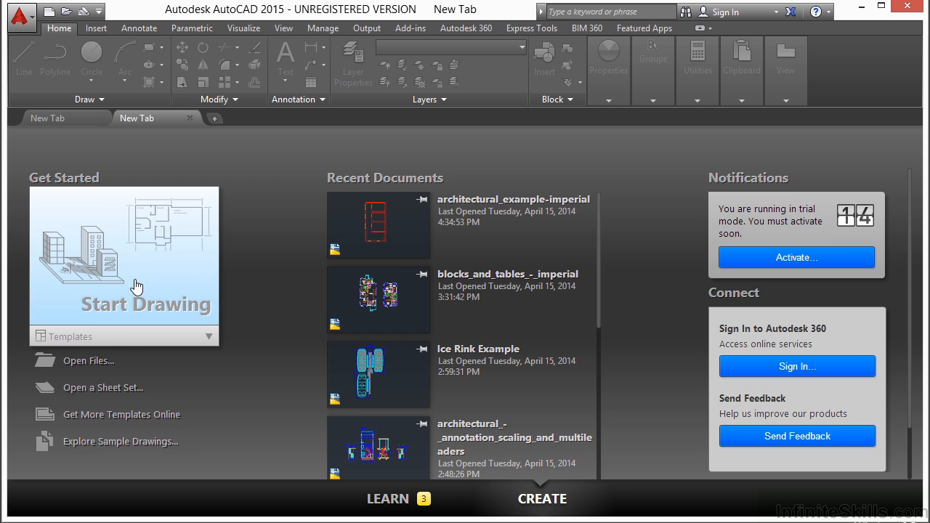
{"action": "left_click", "coordinate": [110, 338]}
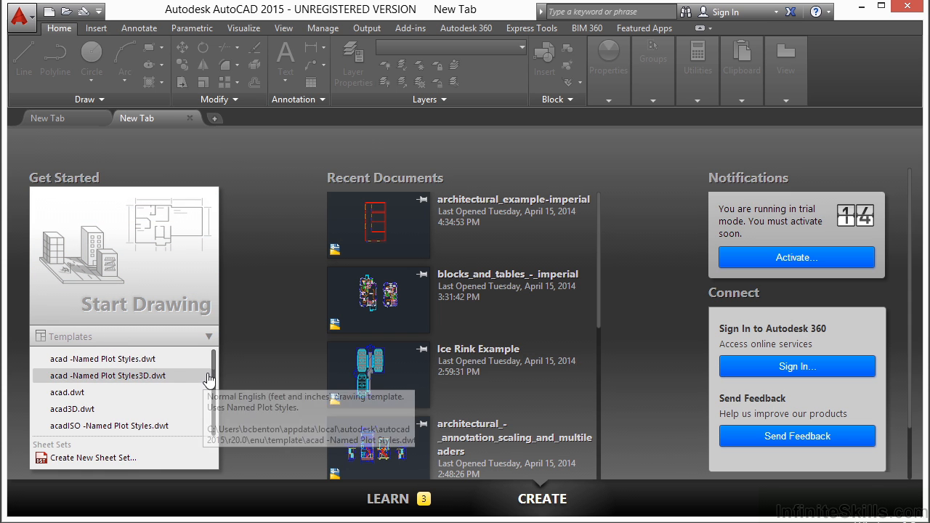
{"action": "scroll", "coordinate": [174, 374], "scroll_direction": "down", "scroll_amount": 2}
{"action": "scroll", "coordinate": [164, 381], "scroll_direction": "down", "scroll_amount": 2}
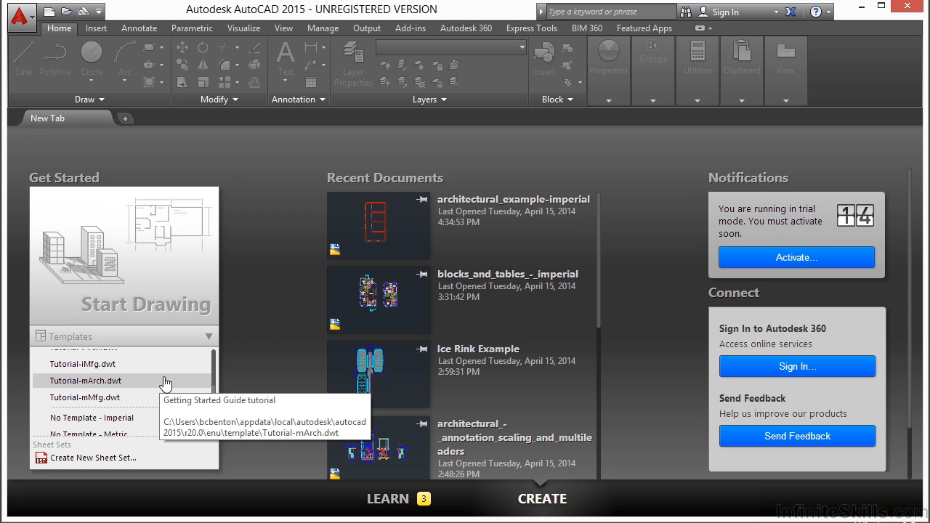
{"action": "scroll", "coordinate": [123, 385], "scroll_direction": "up", "scroll_amount": 3}
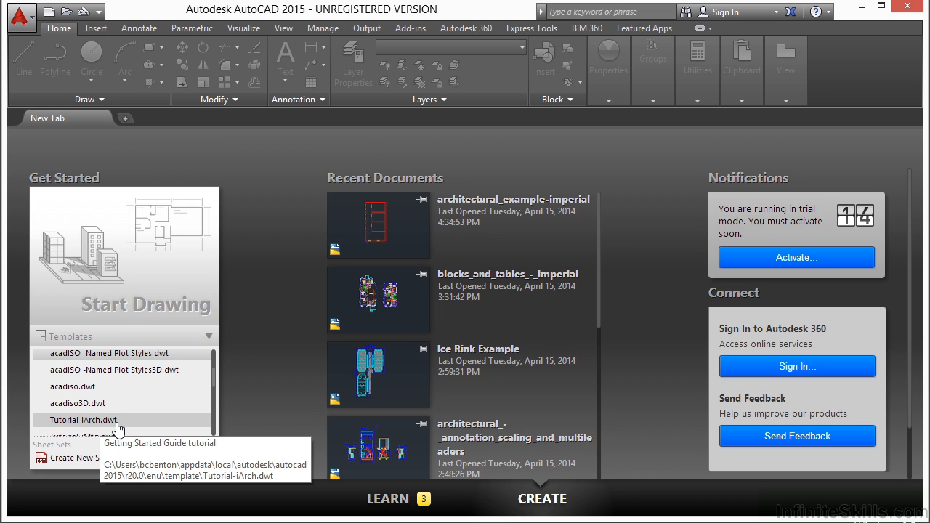
{"action": "left_click", "coordinate": [118, 427]}
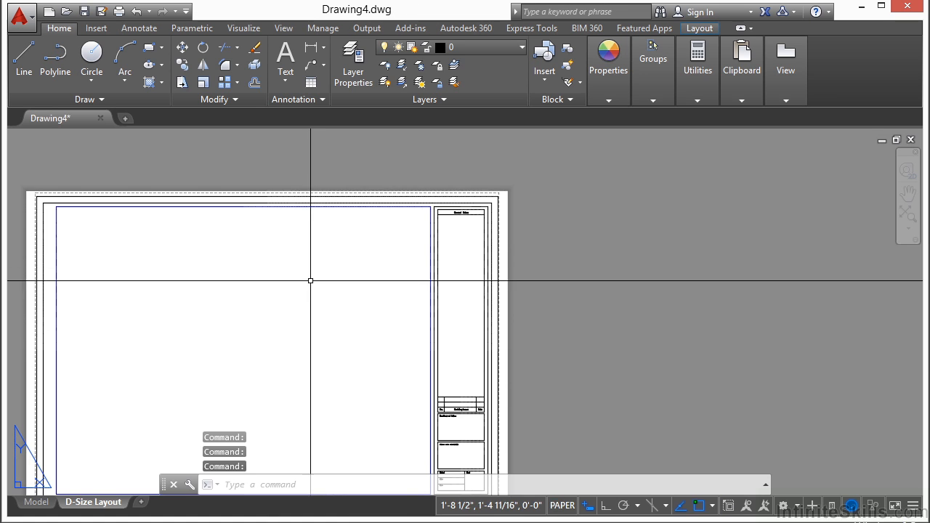
{"action": "middle_click_drag", "start_coordinate": [284, 316], "coordinate": [422, 269]}
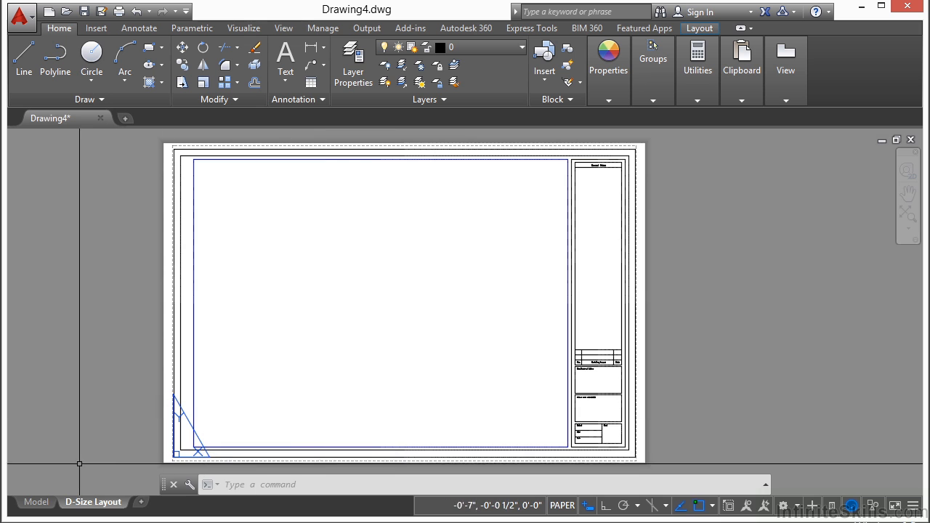
{"action": "left_click", "coordinate": [36, 501]}
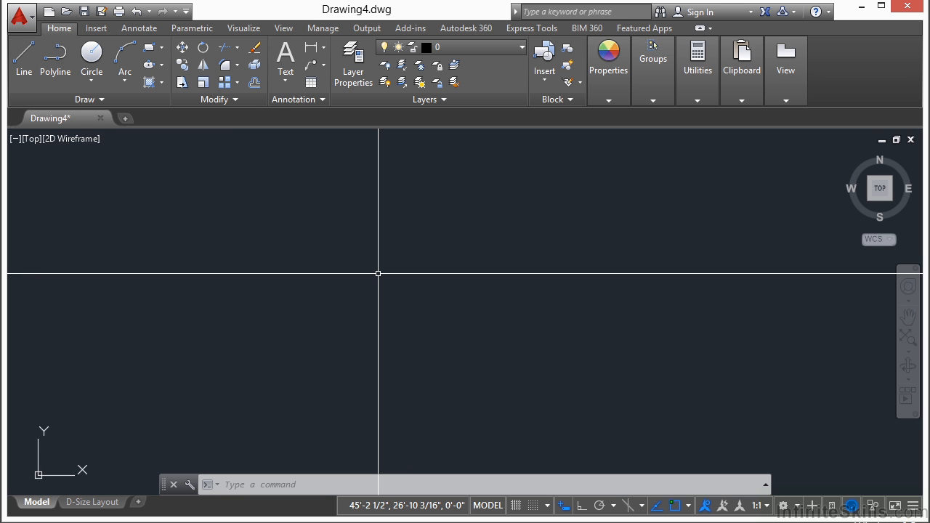
Step: Save the drawing as Project_Template.dwg in the 09 folder, replacing the existing file
{"action": "type", "text": "SAVEAS"}
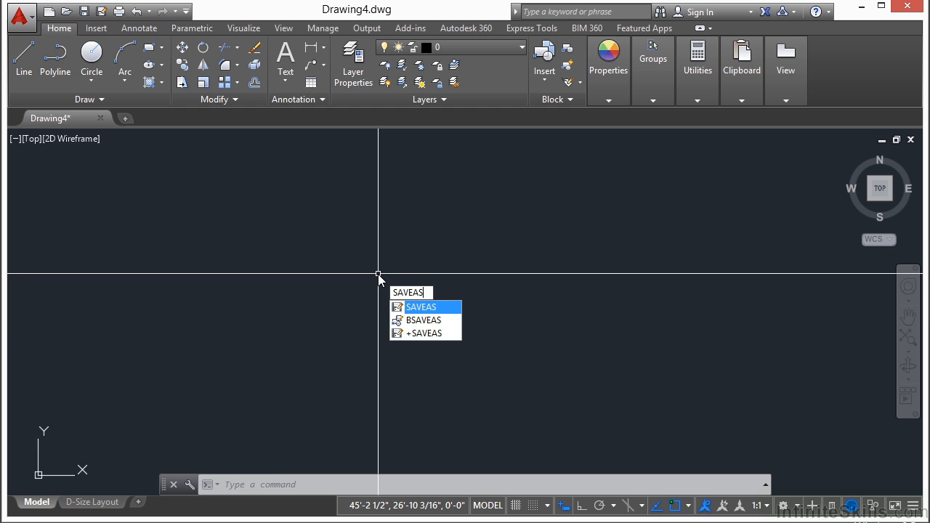
{"action": "key", "text": "Return"}
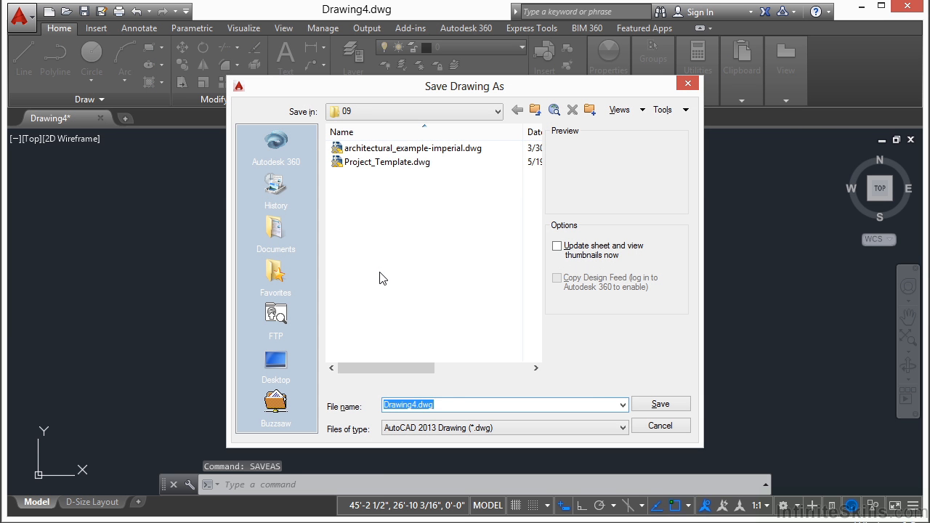
{"action": "left_click", "coordinate": [407, 167]}
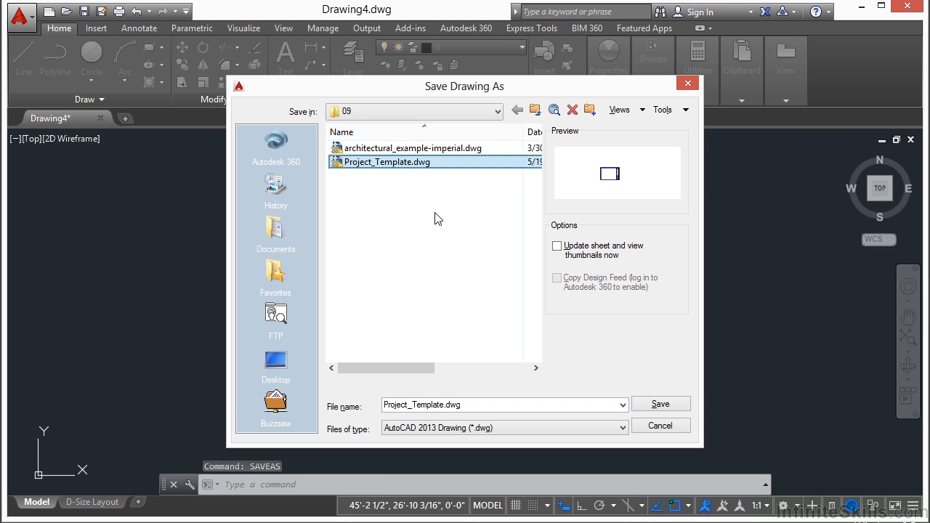
{"action": "left_click", "coordinate": [658, 405]}
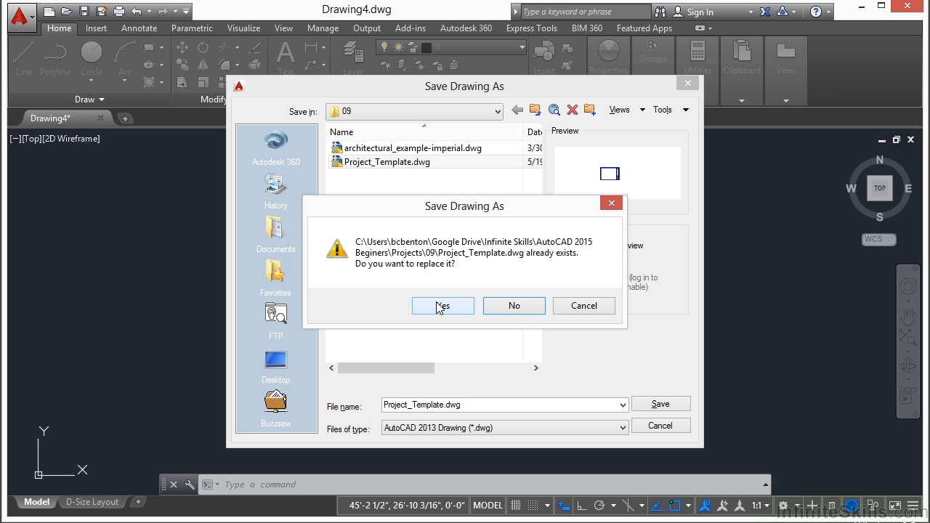
{"action": "left_click", "coordinate": [438, 306]}
{"action": "left_click", "coordinate": [436, 299]}
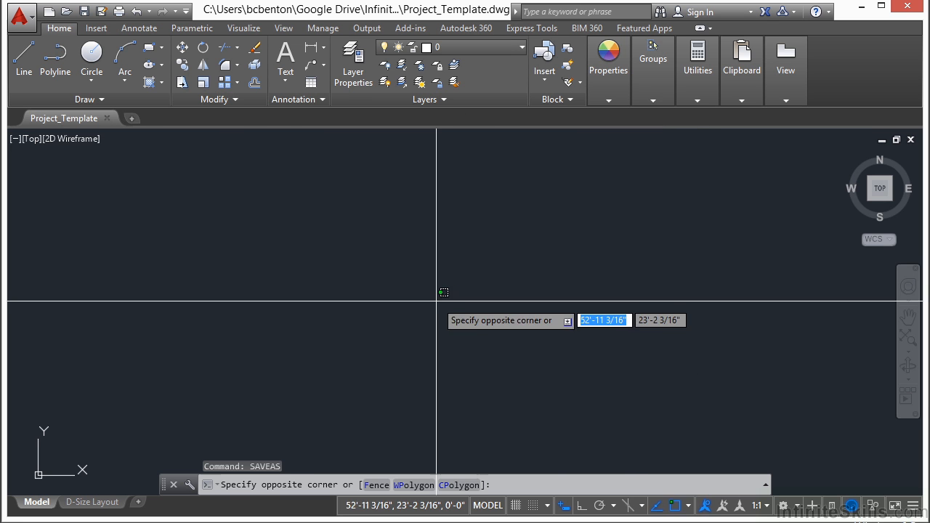
{"action": "key", "text": "Escape"}
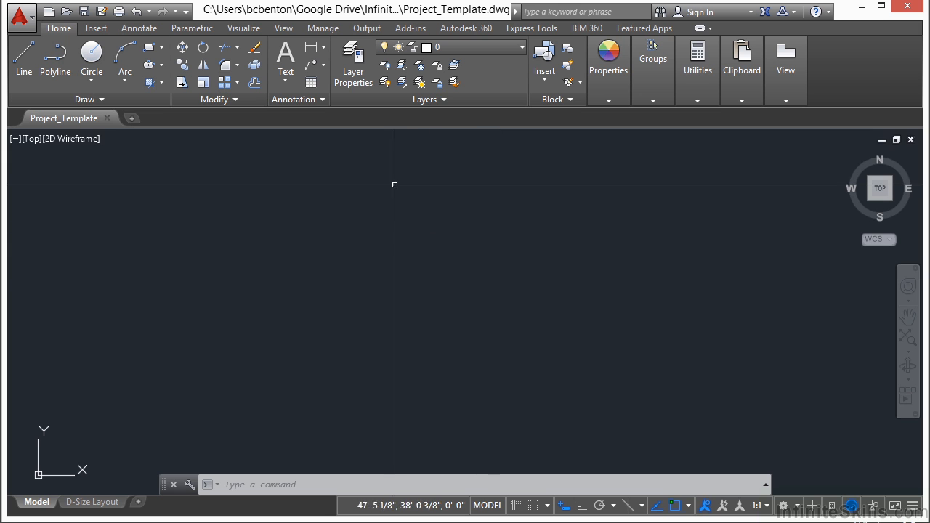
Step: Open the Layer Properties Manager and enlarge it slightly to review the template's layers
{"action": "left_click", "coordinate": [353, 65]}
{"action": "left_click_drag", "start_coordinate": [717, 310], "coordinate": [716, 283]}
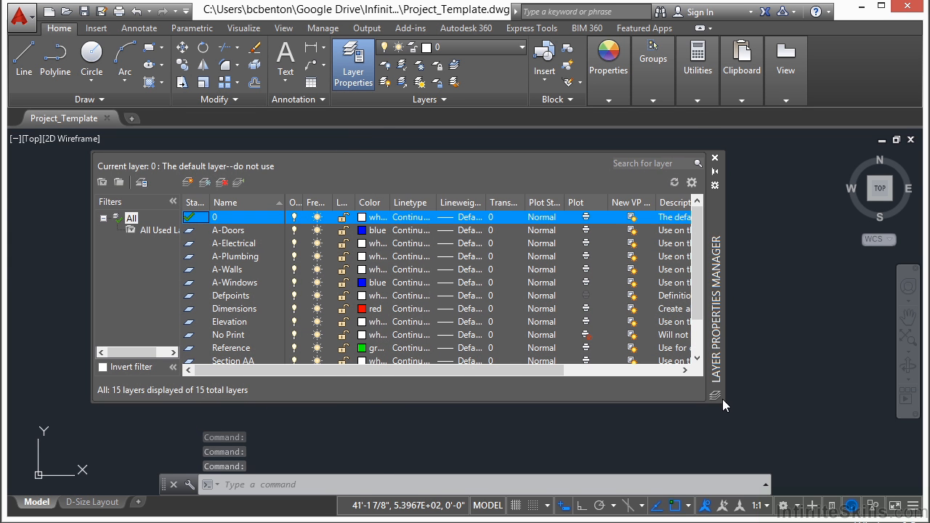
{"action": "left_click_drag", "start_coordinate": [723, 399], "coordinate": [728, 411]}
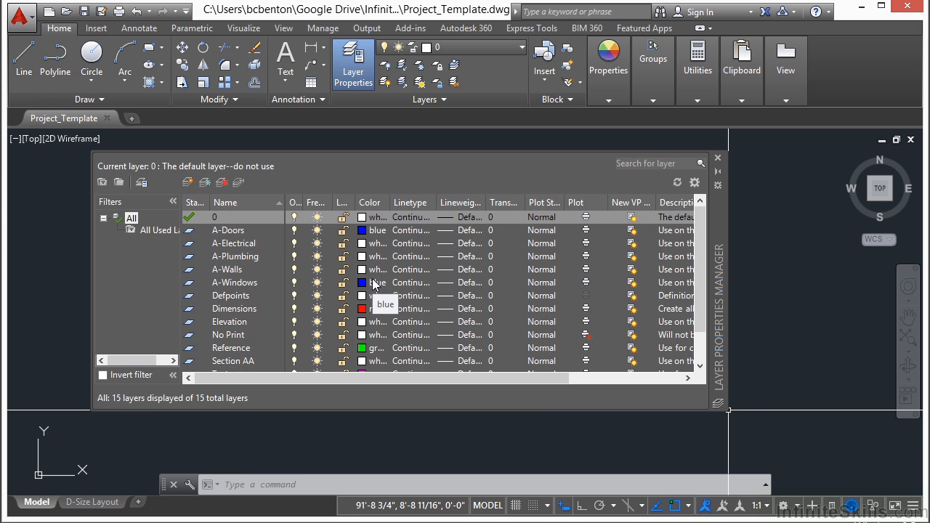
{"action": "left_click", "coordinate": [244, 269]}
{"action": "scroll", "coordinate": [255, 296], "scroll_direction": "down", "scroll_amount": 1}
{"action": "scroll", "coordinate": [259, 296], "scroll_direction": "up", "scroll_amount": 1}
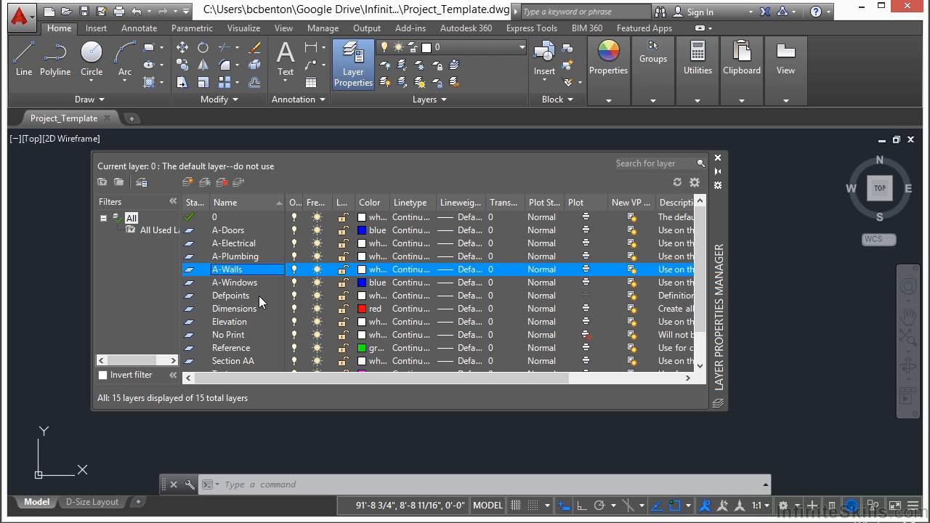
Step: Set the Dimensions layer's color to white
{"action": "left_click", "coordinate": [249, 308]}
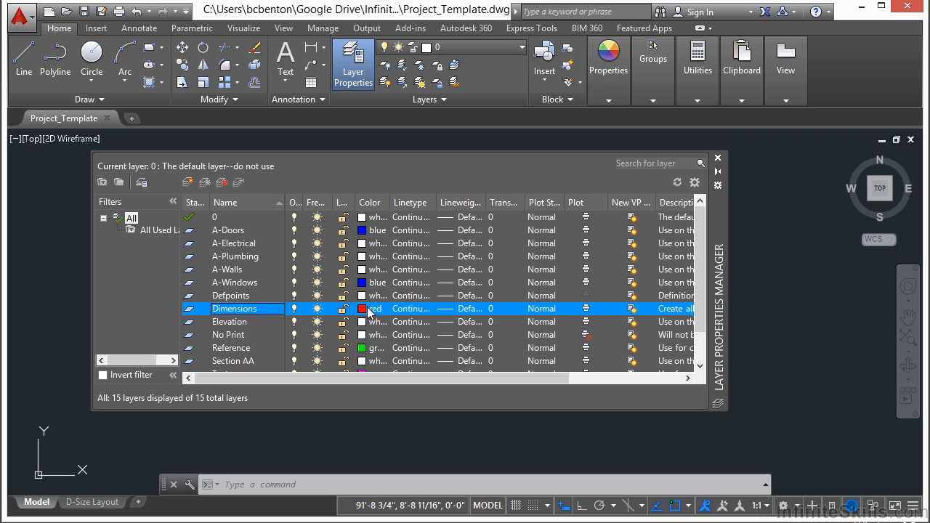
{"action": "left_click", "coordinate": [364, 311]}
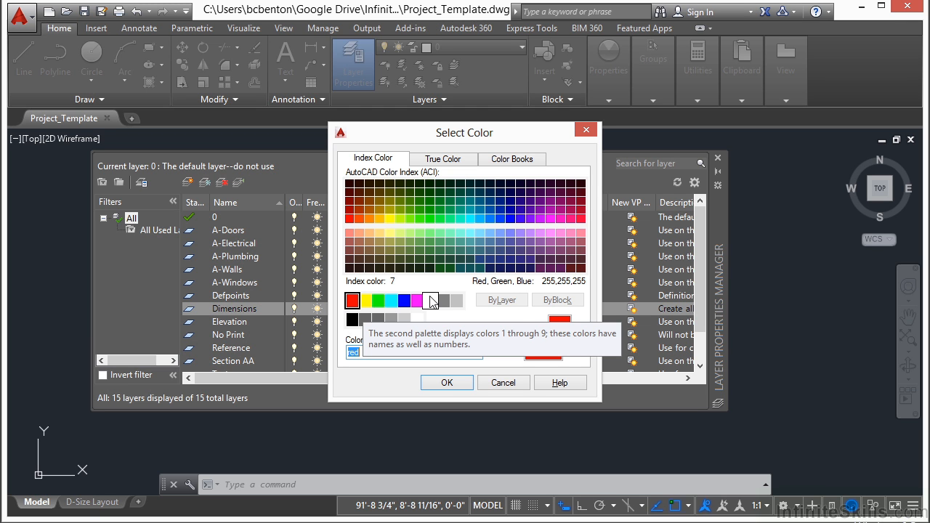
{"action": "left_click", "coordinate": [430, 300]}
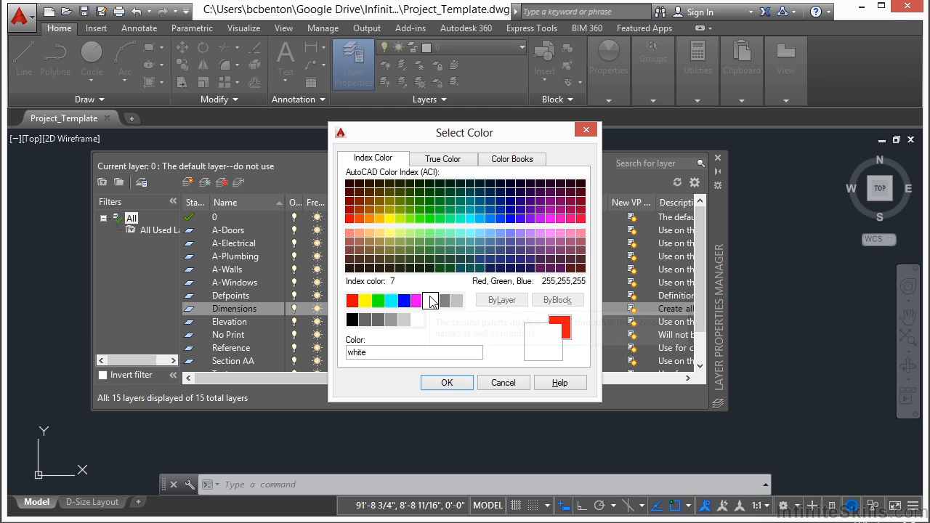
{"action": "left_click", "coordinate": [446, 382]}
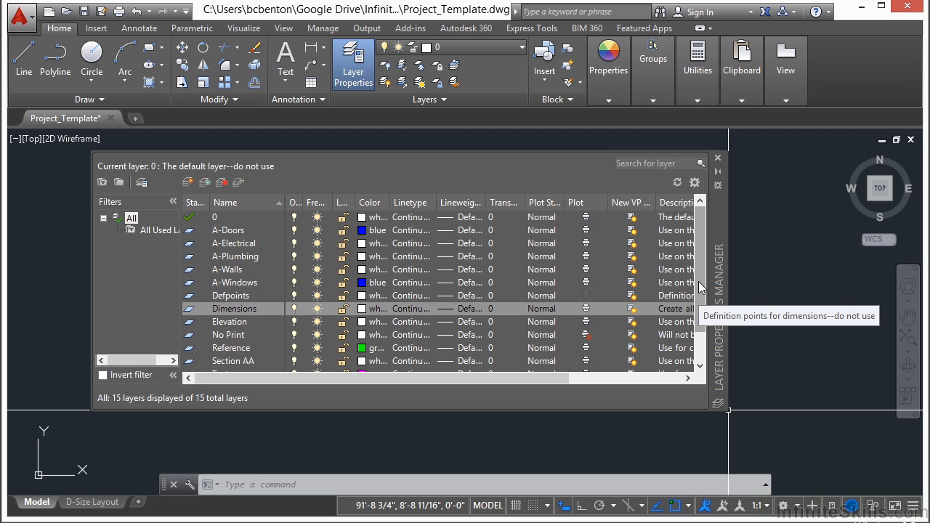
Step: Add a new layer named Wall-Exterior, using the A-Electrical layer as its basis
{"action": "scroll", "coordinate": [698, 291], "scroll_direction": "down", "scroll_amount": 1}
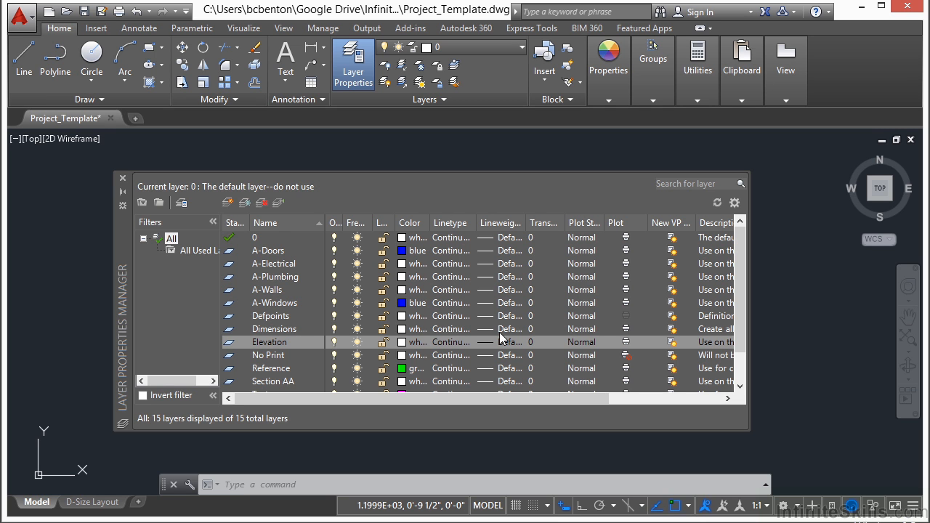
{"action": "left_click_drag", "start_coordinate": [268, 398], "coordinate": [402, 404]}
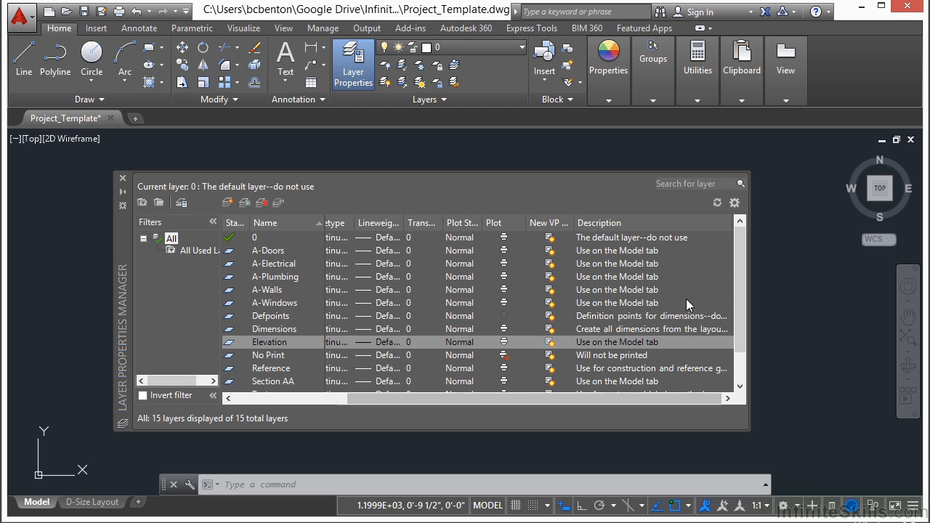
{"action": "mouse_move", "coordinate": [740, 275]}
{"action": "left_mouse_down"}
{"action": "mouse_move", "coordinate": [745, 336]}
{"action": "mouse_move", "coordinate": [744, 274]}
{"action": "left_mouse_up"}
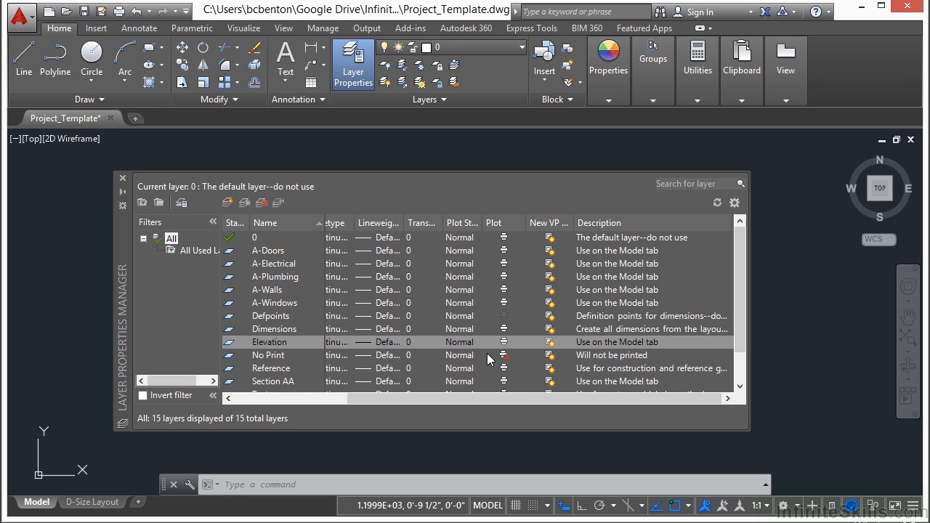
{"action": "left_click_drag", "start_coordinate": [419, 402], "coordinate": [298, 400]}
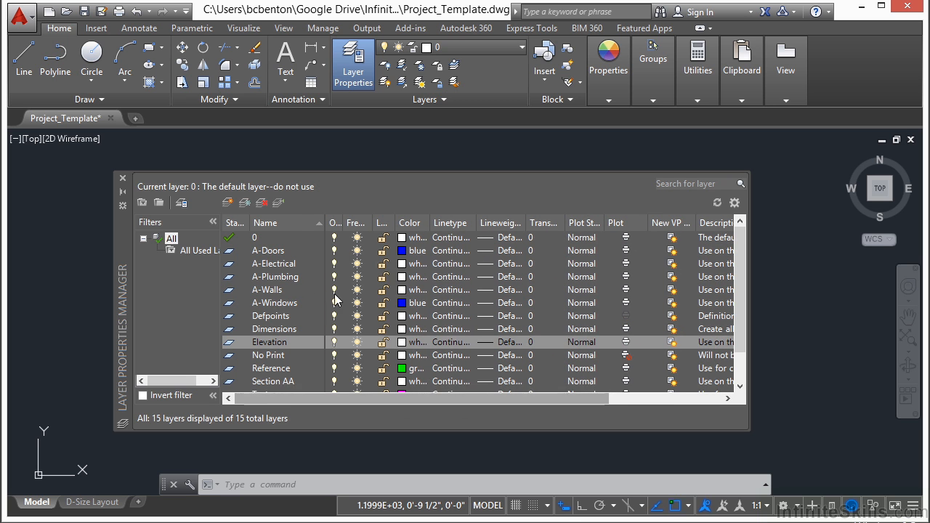
{"action": "left_click", "coordinate": [282, 265]}
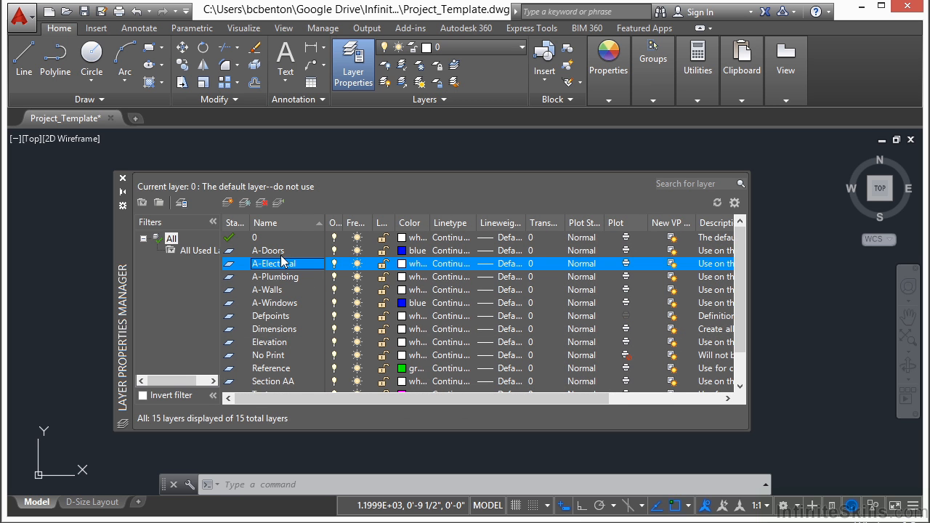
{"action": "left_click", "coordinate": [228, 204]}
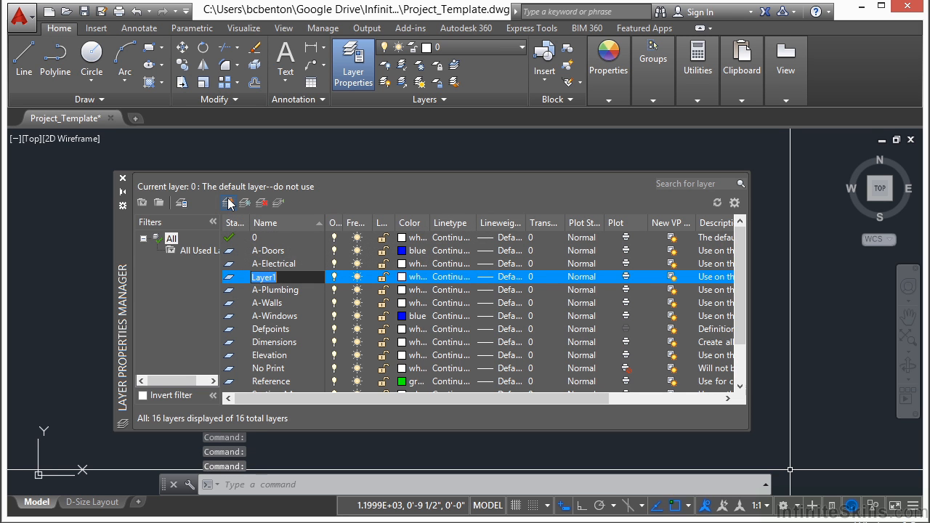
{"action": "type", "text": "Wall"}
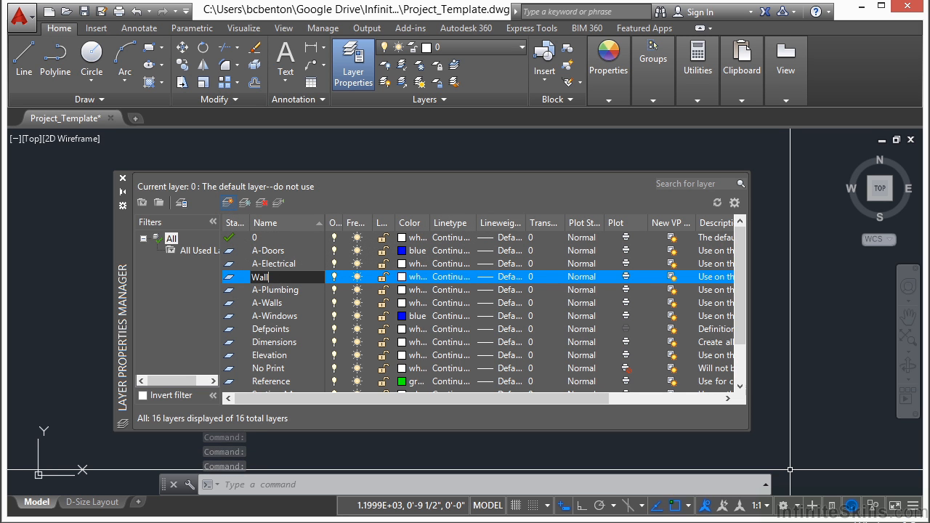
{"action": "type", "text": "-Ex"}
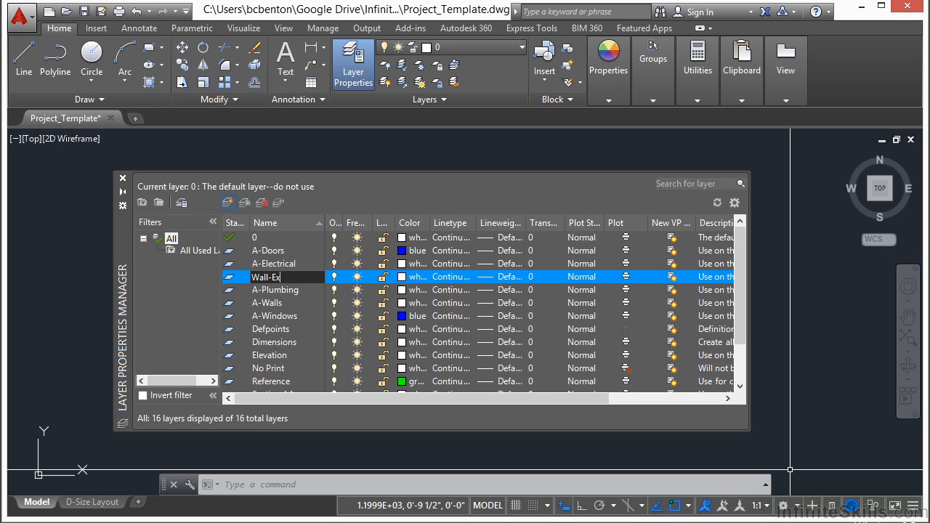
{"action": "type", "text": "terior"}
{"action": "key", "text": "Return"}
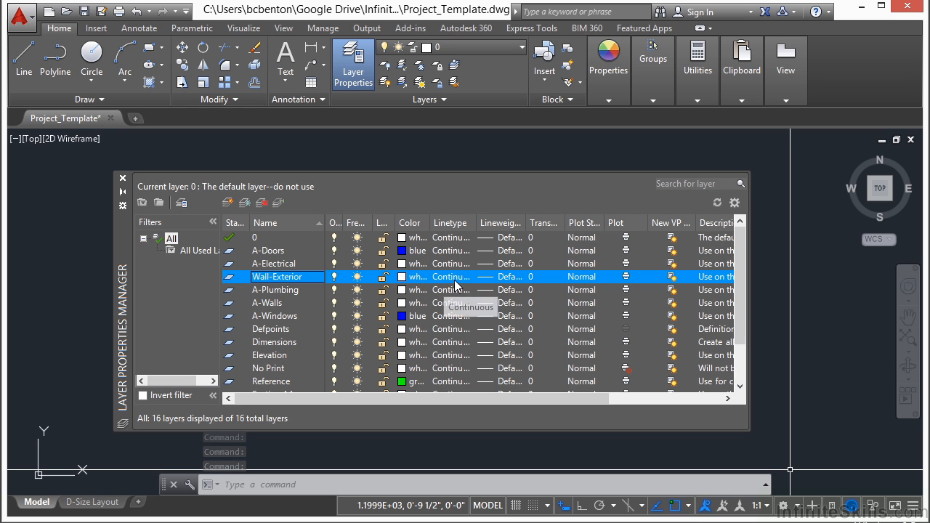
Step: Replace the Wall-Exterior layer's description with "Exterior Wall"
{"action": "left_click", "coordinate": [712, 280]}
{"action": "mouse_move", "coordinate": [645, 282]}
{"action": "left_mouse_down"}
{"action": "mouse_move", "coordinate": [651, 292]}
{"action": "mouse_move", "coordinate": [622, 292]}
{"action": "left_mouse_up"}
{"action": "key", "text": "BackSpace"}
{"action": "key", "text": "BackSpace"}
{"action": "key", "text": "BackSpace"}
{"action": "key", "text": "BackSpace"}
{"action": "key", "text": "BackSpace"}
{"action": "key", "text": "Delete"}
{"action": "key", "text": "BackSpace"}
{"action": "key", "text": "BackSpace"}
{"action": "key", "text": "BackSpace"}
{"action": "key", "text": "BackSpace"}
{"action": "key", "text": "BackSpace"}
{"action": "key", "text": "BackSpace"}
{"action": "key", "text": "BackSpace"}
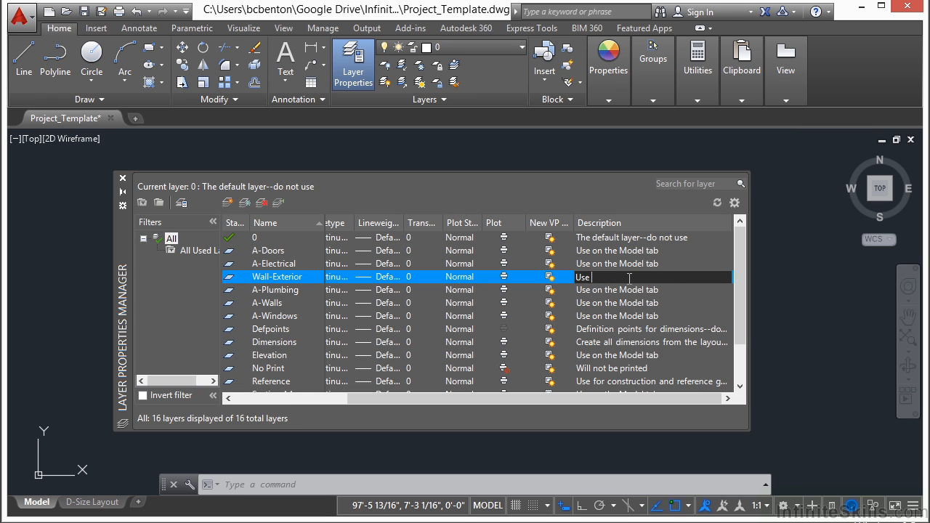
{"action": "type", "text": "Exterior Wall"}
{"action": "key", "text": "Return"}
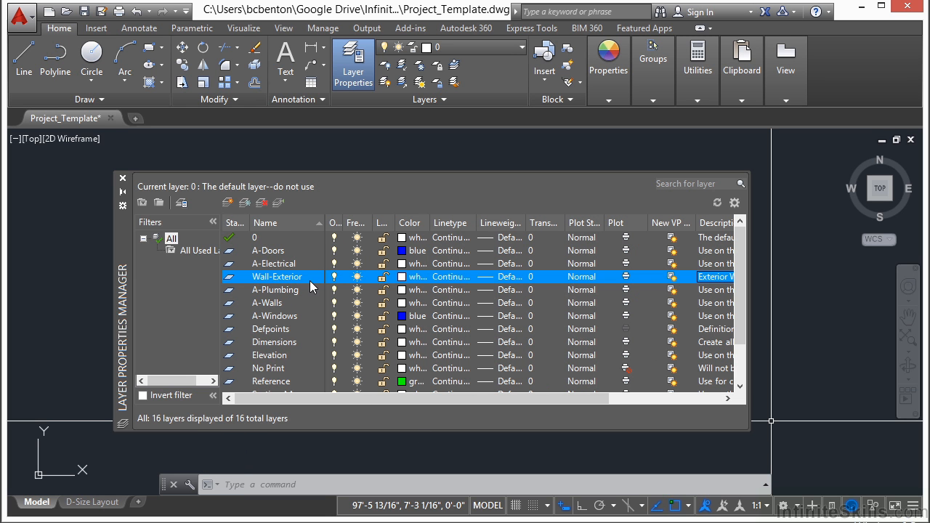
Step: Add a new layer named Wall-Hatch based on the Wall-Exterior layer and set its color to 8
{"action": "left_click", "coordinate": [227, 203]}
{"action": "type", "text": "Wall-Hatch"}
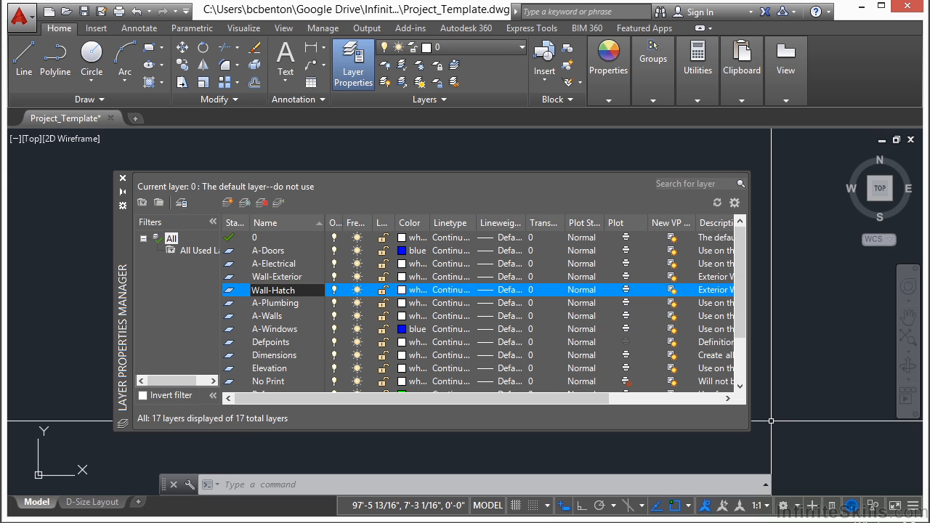
{"action": "key", "text": "Return"}
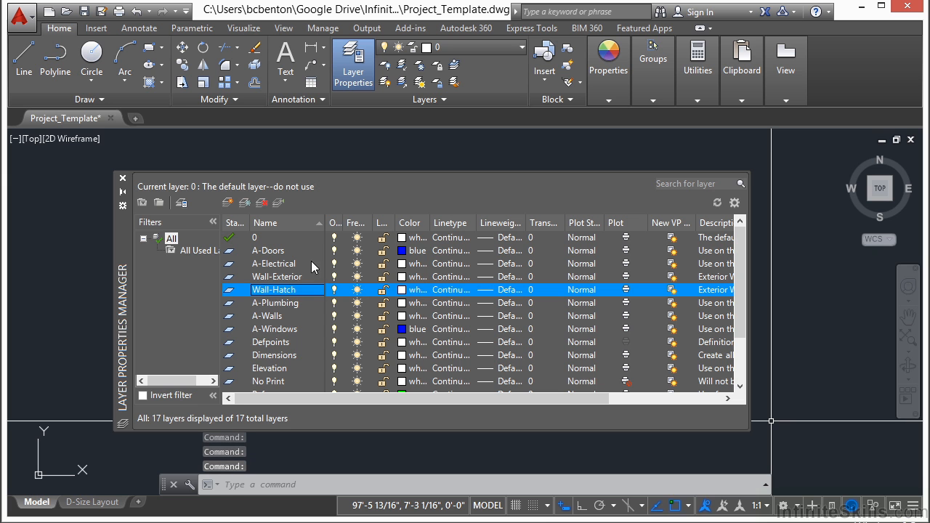
{"action": "left_click", "coordinate": [418, 290]}
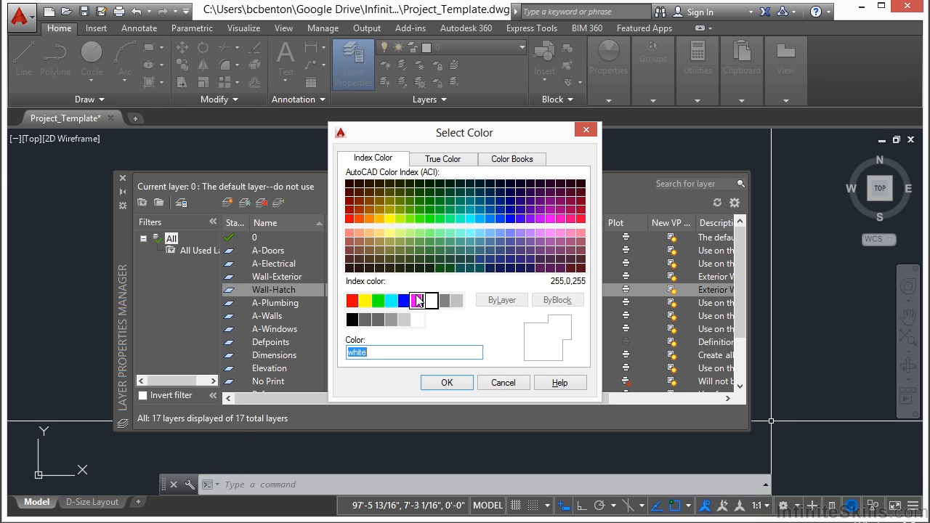
{"action": "left_click", "coordinate": [444, 302]}
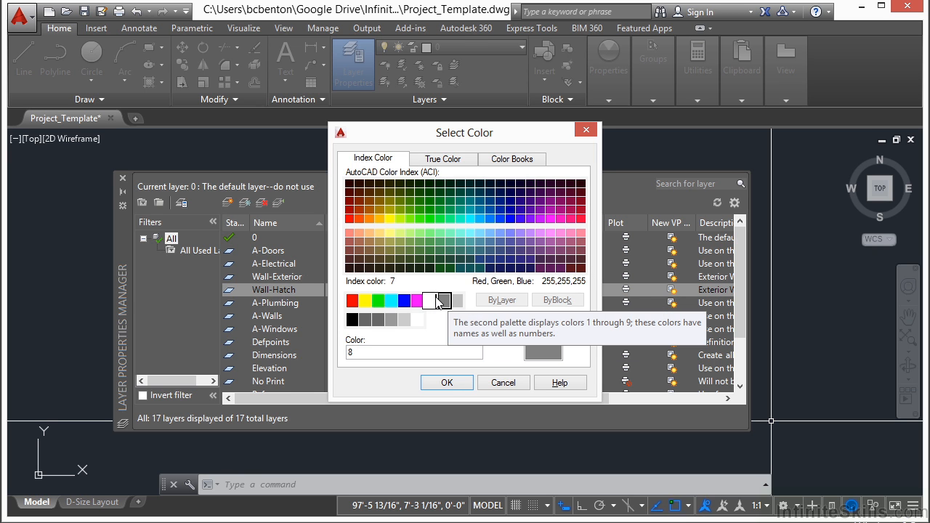
{"action": "left_click", "coordinate": [376, 356]}
{"action": "key", "text": "BackSpace"}
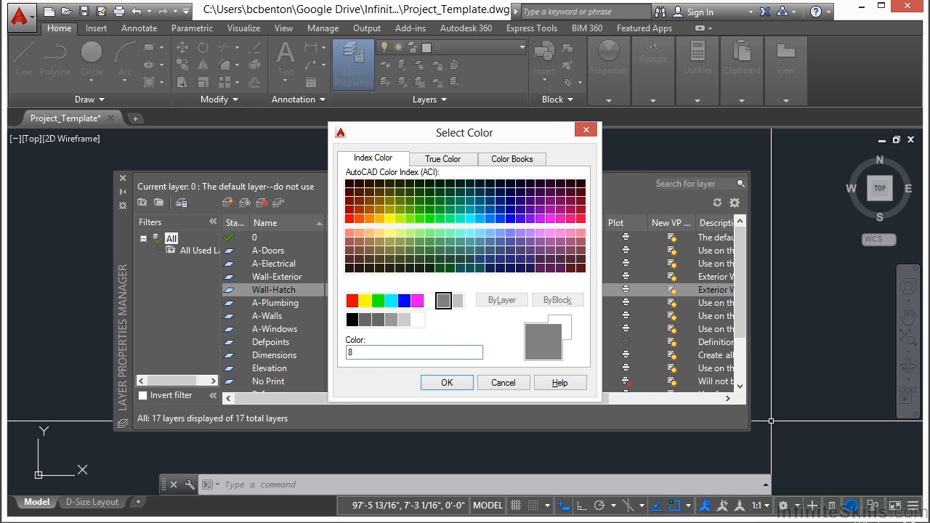
{"action": "key", "text": "Return"}
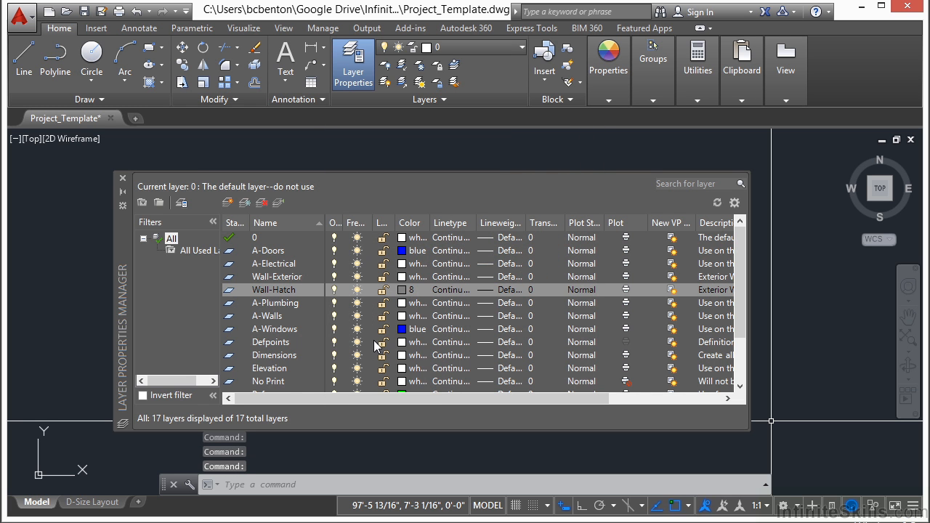
Step: Add a new layer named Wall-Interior and set its color to blue
{"action": "key", "text": "alt+n"}
{"action": "type", "text": "Wall-"}
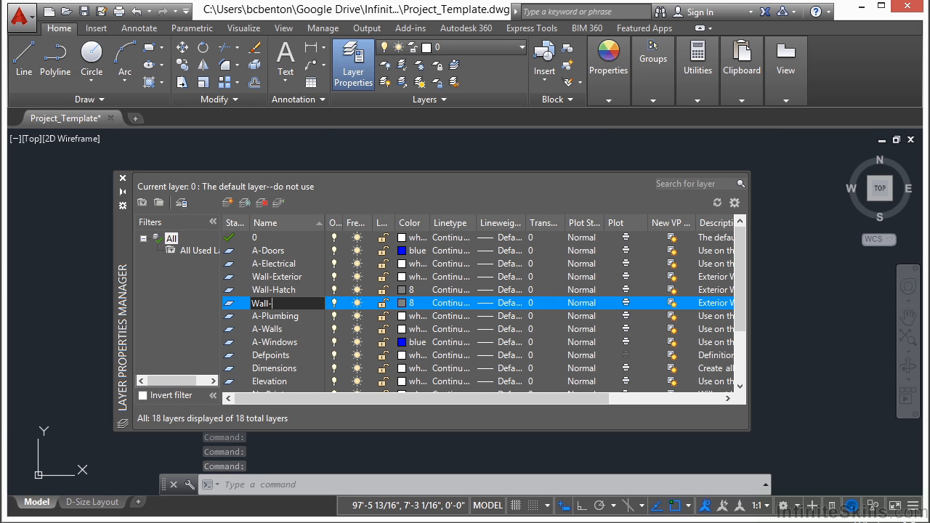
{"action": "type", "text": "Interior"}
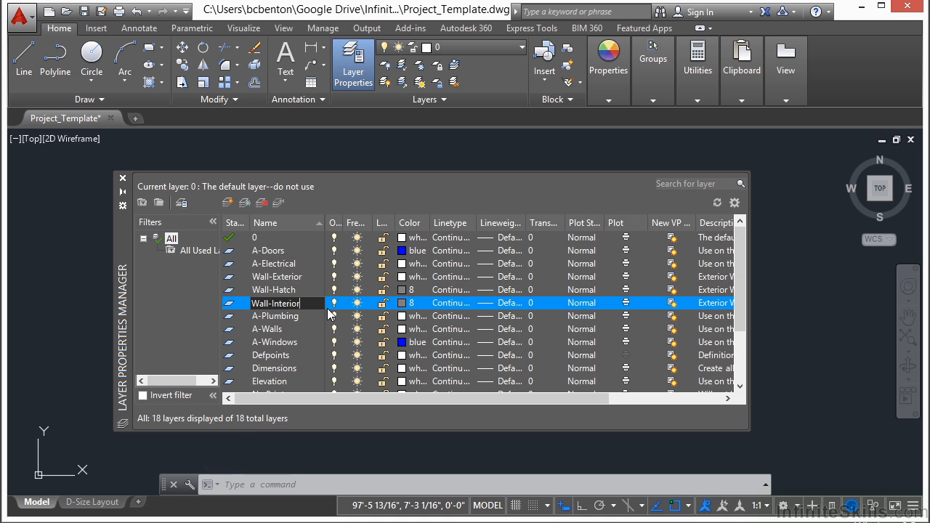
{"action": "key", "text": "Return"}
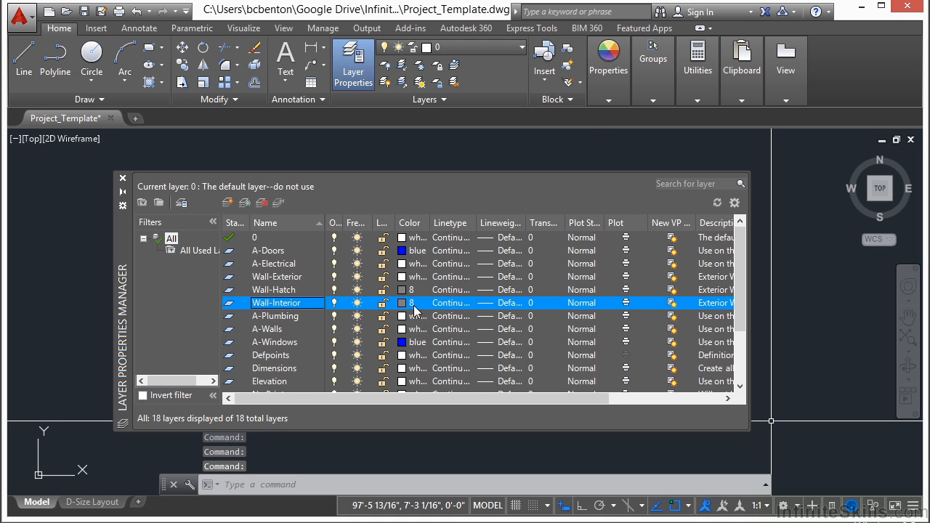
{"action": "left_click", "coordinate": [402, 303]}
{"action": "left_click", "coordinate": [404, 300]}
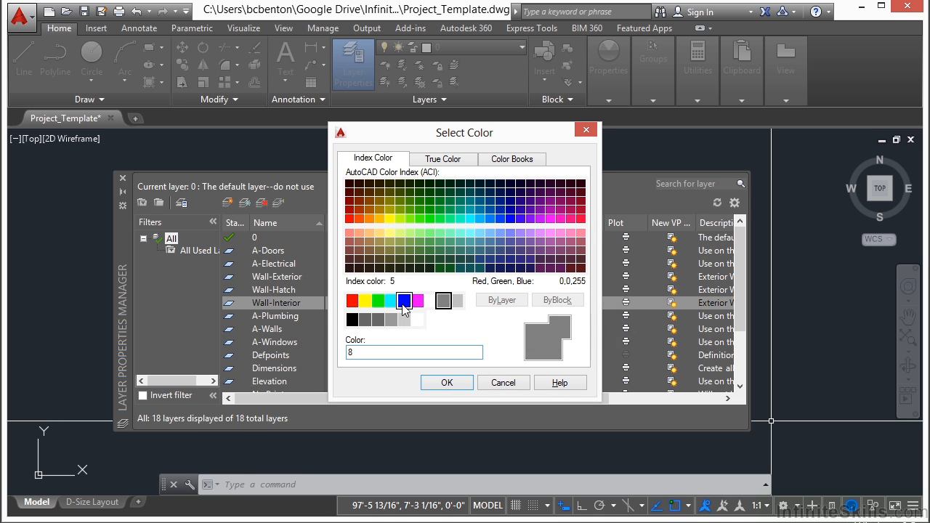
{"action": "left_click", "coordinate": [447, 382]}
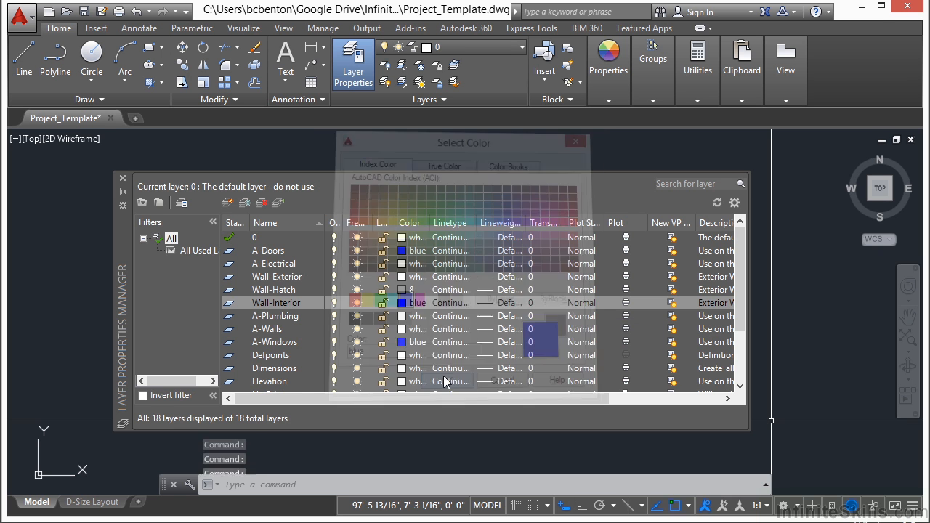
Step: Add a new layer named Door and set its color to yellow
{"action": "left_click", "coordinate": [228, 205]}
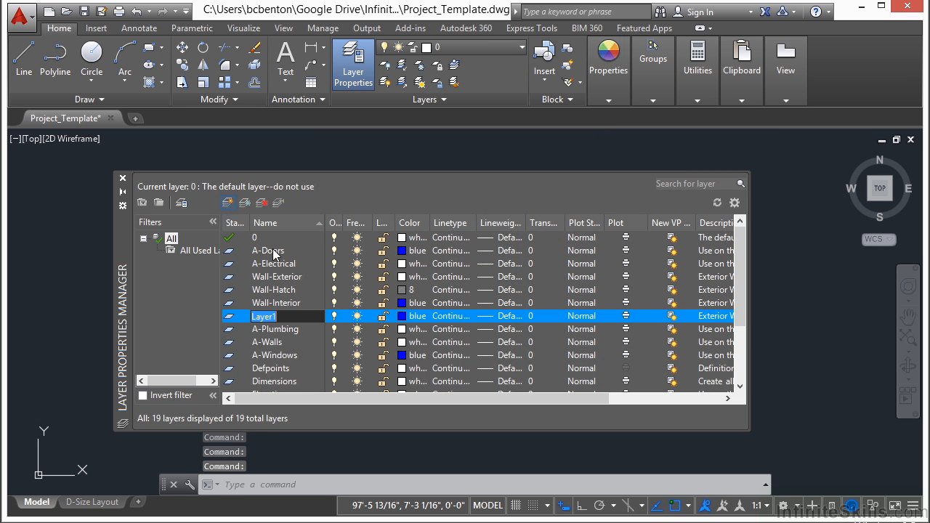
{"action": "type", "text": "Door"}
{"action": "key", "text": "Return"}
{"action": "left_click", "coordinate": [404, 316]}
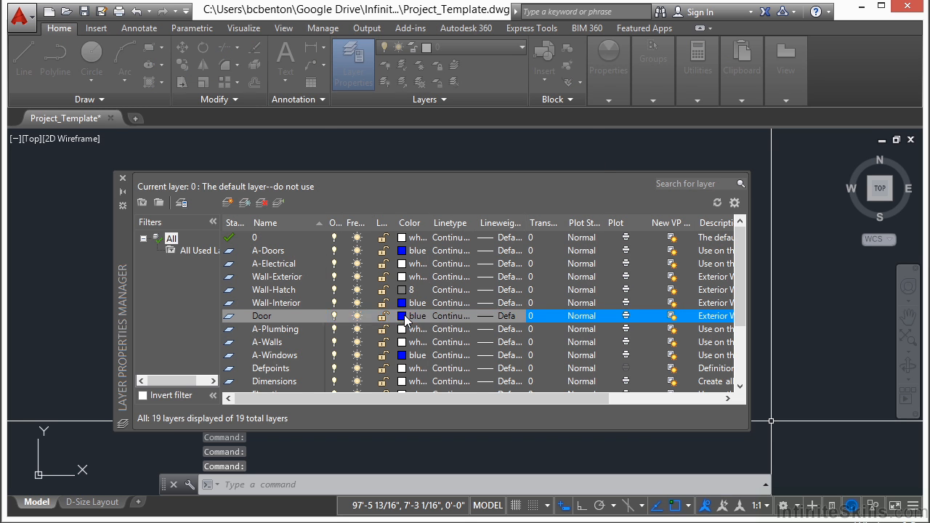
{"action": "left_click", "coordinate": [365, 300]}
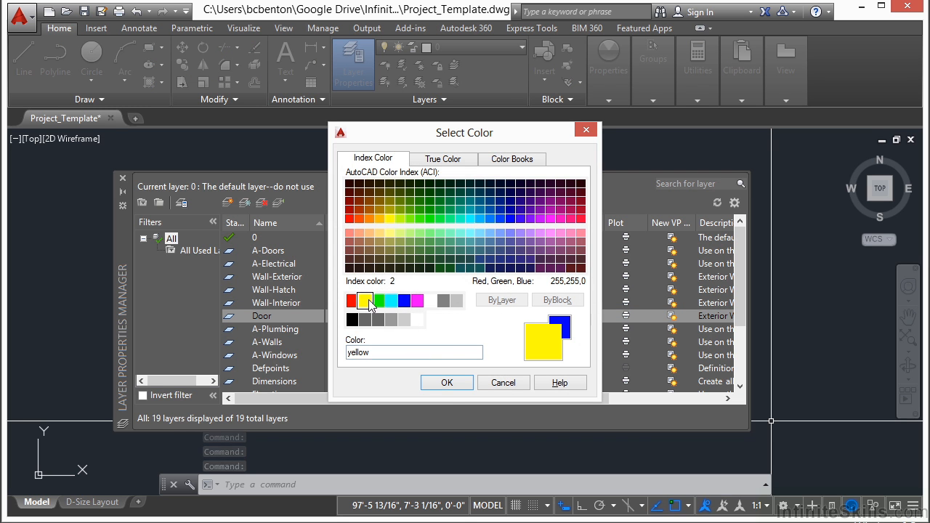
{"action": "left_click", "coordinate": [448, 383]}
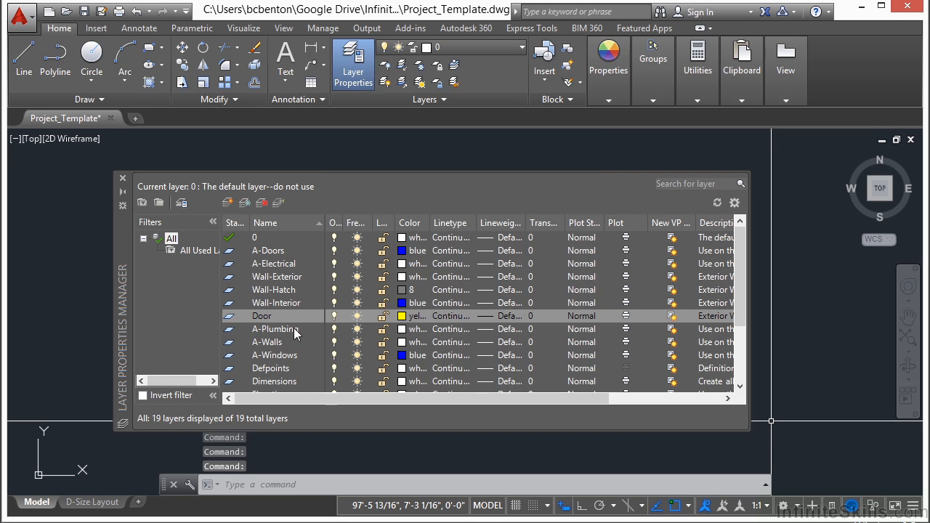
Step: Add a new layer named Window and set its color to index color 30
{"action": "left_click", "coordinate": [228, 203]}
{"action": "type", "text": "Win"}
{"action": "key", "text": "Return"}
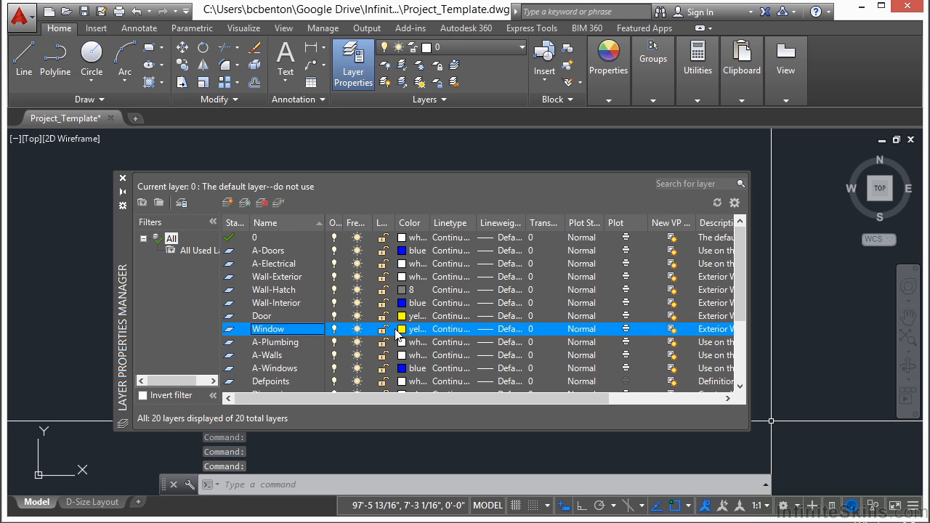
{"action": "left_click", "coordinate": [401, 329]}
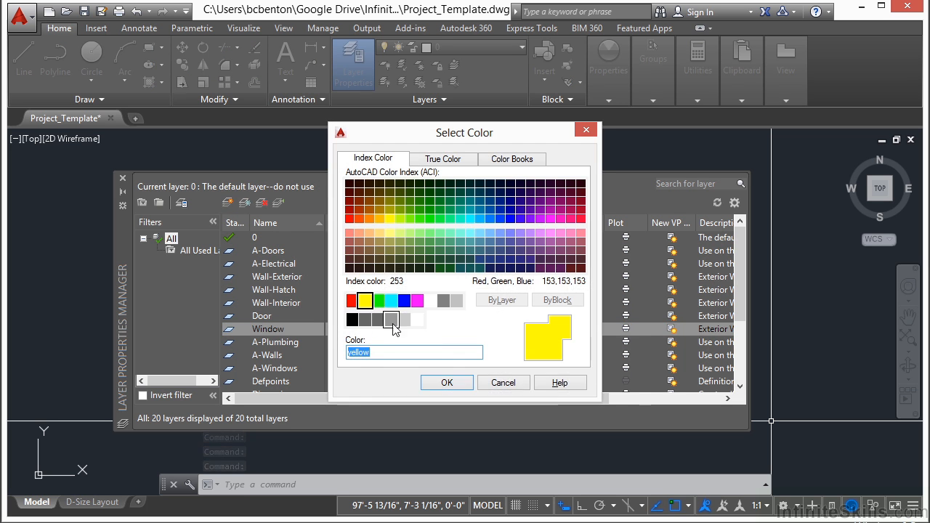
{"action": "type", "text": "30"}
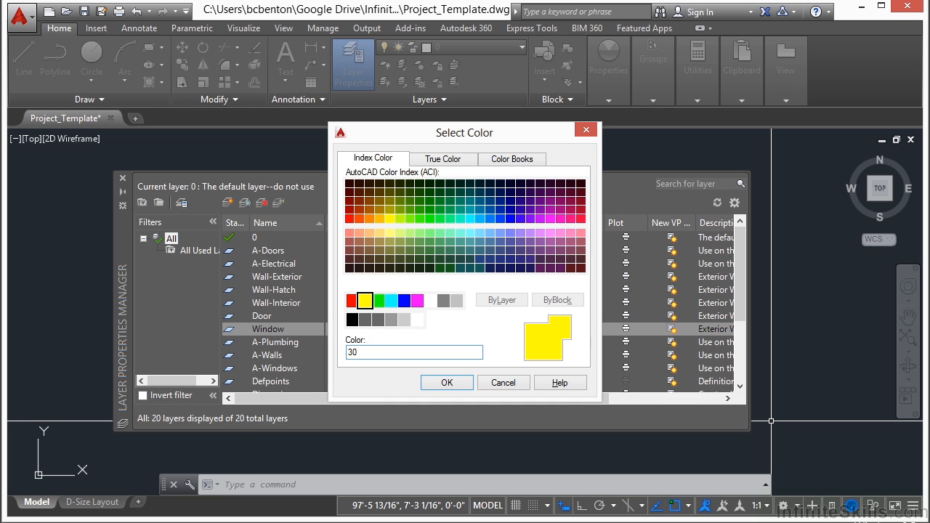
{"action": "key", "text": "Return"}
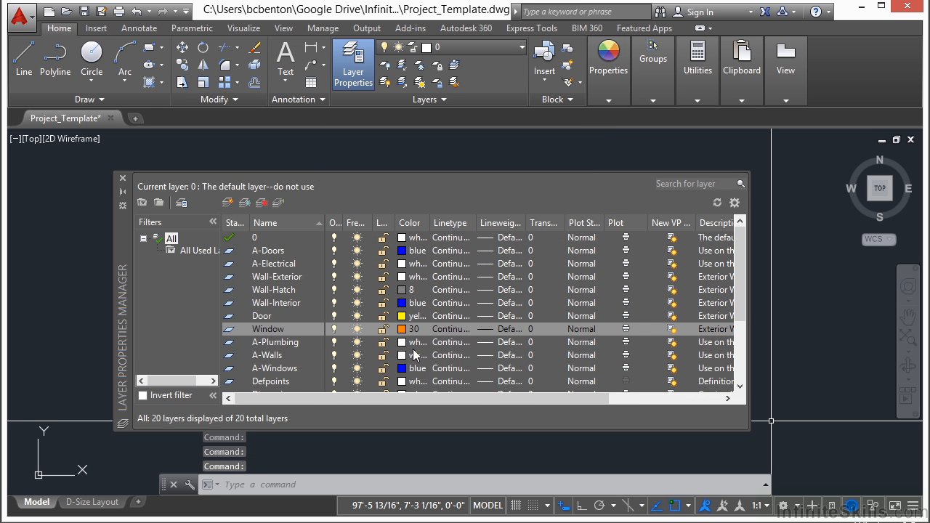
Step: Add a new layer named Chair and set its color to magenta
{"action": "left_click", "coordinate": [229, 203]}
{"action": "type", "text": "Chair"}
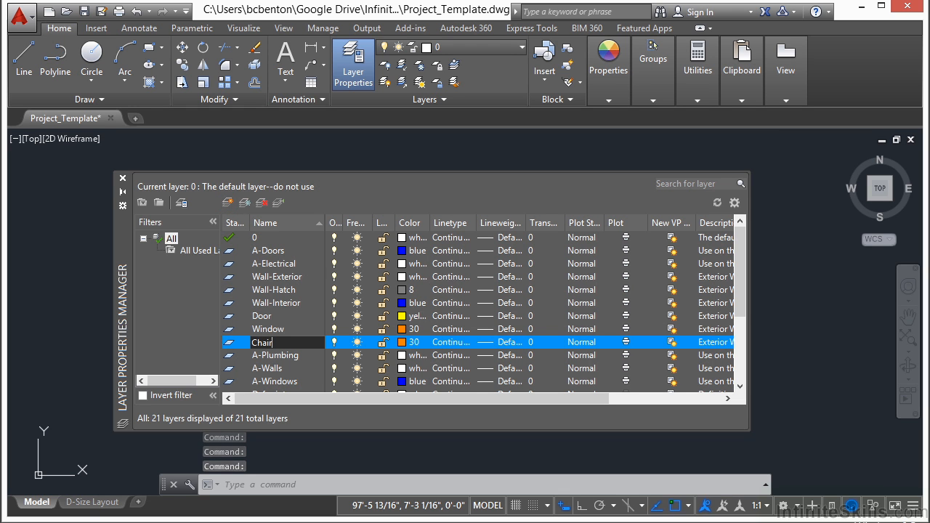
{"action": "key", "text": "Return"}
{"action": "left_click", "coordinate": [402, 341]}
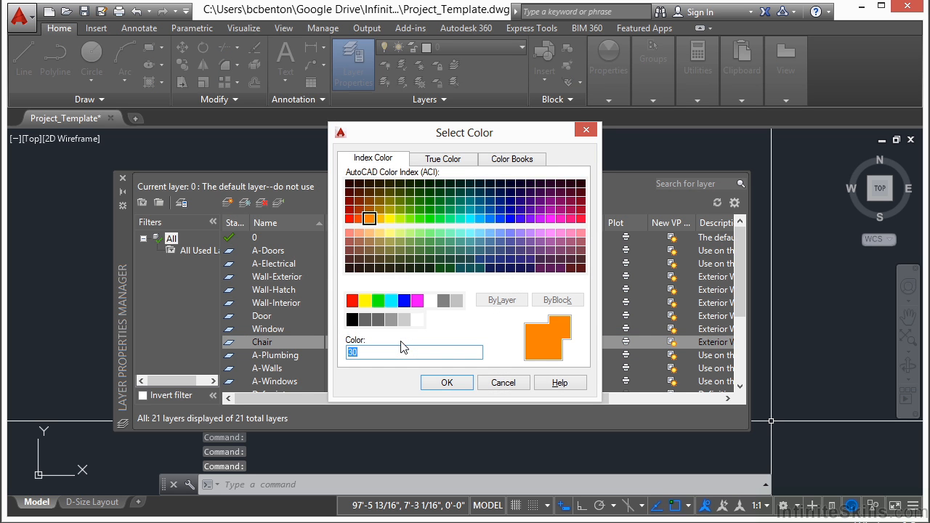
{"action": "left_click", "coordinate": [417, 300]}
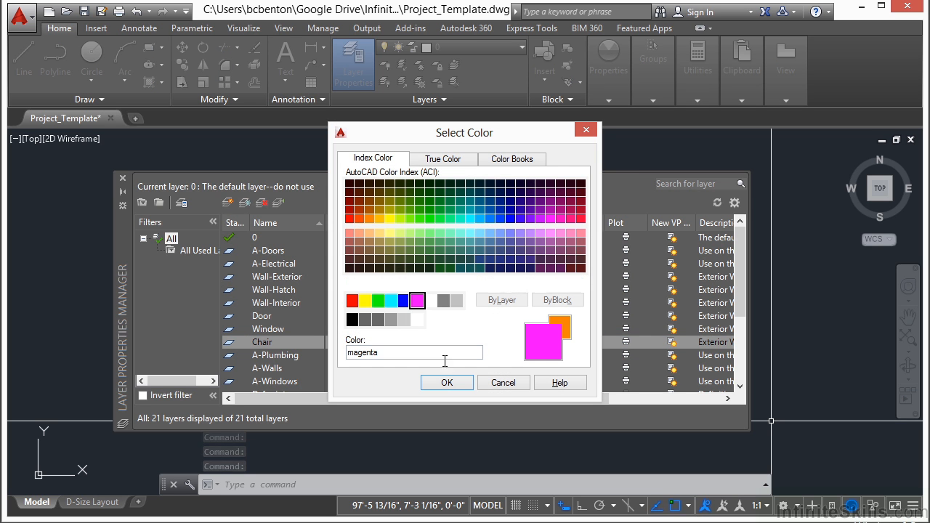
{"action": "left_click", "coordinate": [448, 384]}
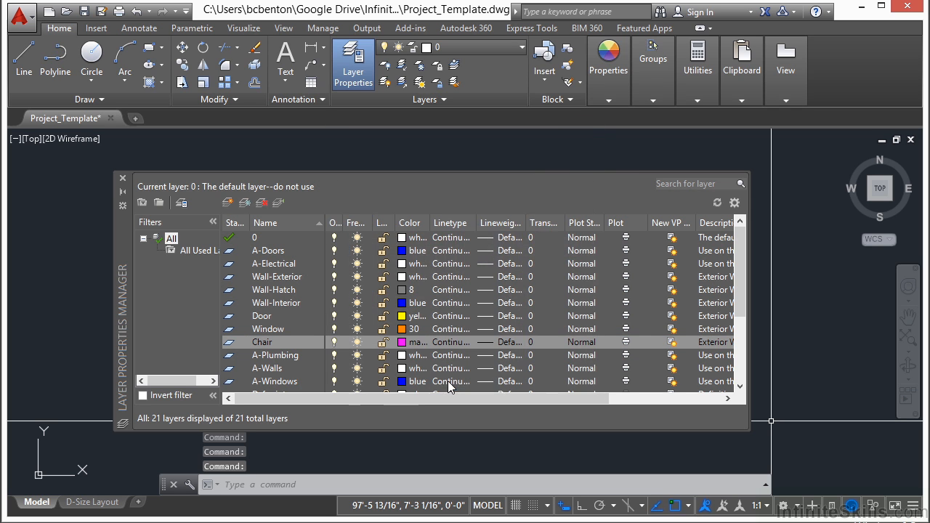
Step: Try to add a new layer named Text, based on the Chair layer
{"action": "left_click", "coordinate": [229, 202]}
{"action": "type", "text": "Te"}
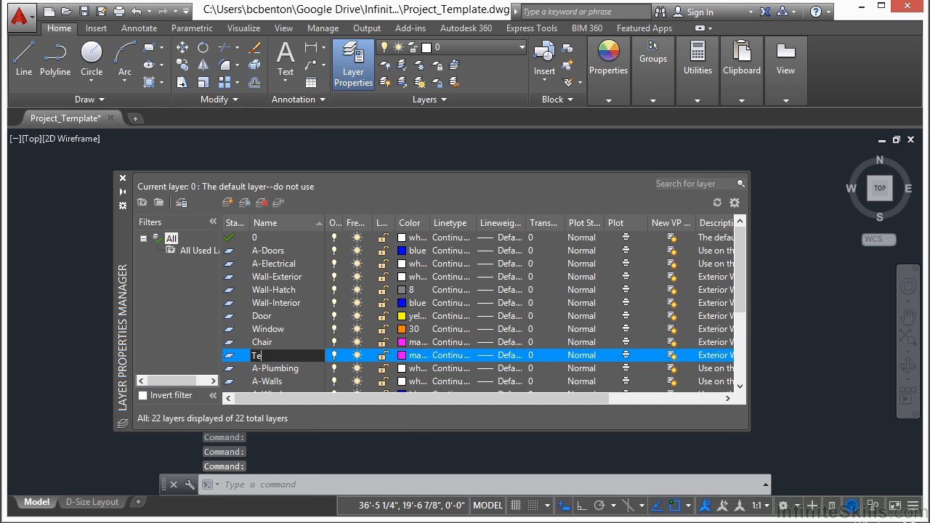
{"action": "type", "text": "xt"}
{"action": "key", "text": "Return"}
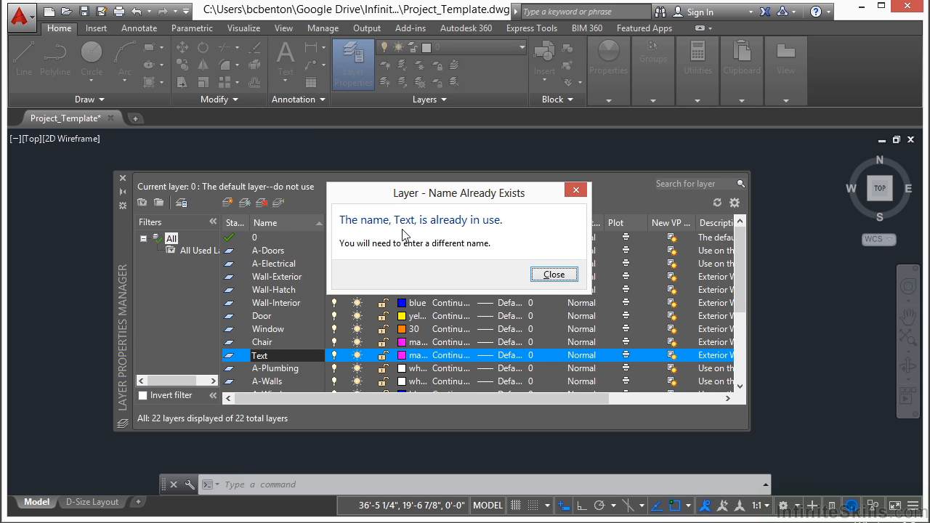
{"action": "left_click", "coordinate": [554, 275]}
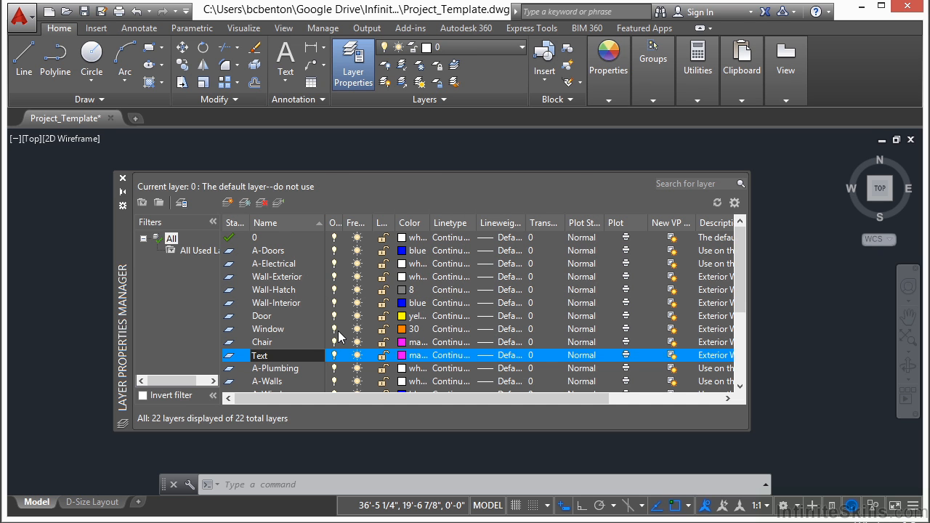
Step: Set the color of the template's existing Text layer to white
{"action": "scroll", "coordinate": [308, 337], "scroll_direction": "down", "scroll_amount": 1}
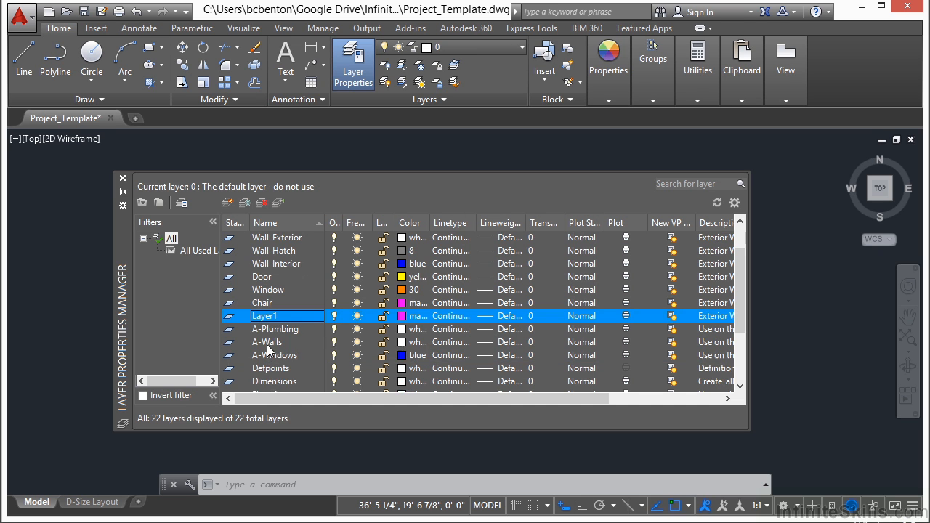
{"action": "scroll", "coordinate": [306, 334], "scroll_direction": "down", "scroll_amount": 3}
{"action": "left_click", "coordinate": [262, 355]}
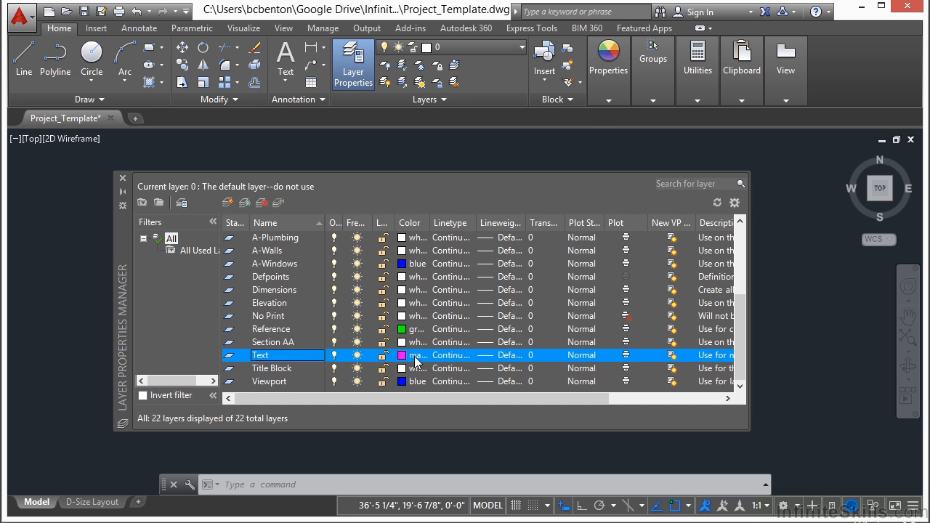
{"action": "left_click", "coordinate": [414, 356]}
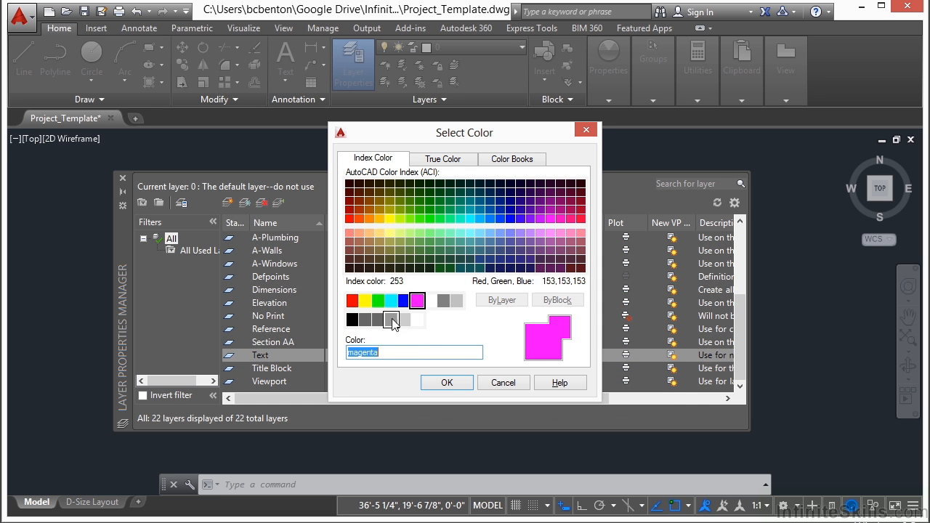
{"action": "left_click", "coordinate": [430, 300]}
{"action": "left_click", "coordinate": [446, 382]}
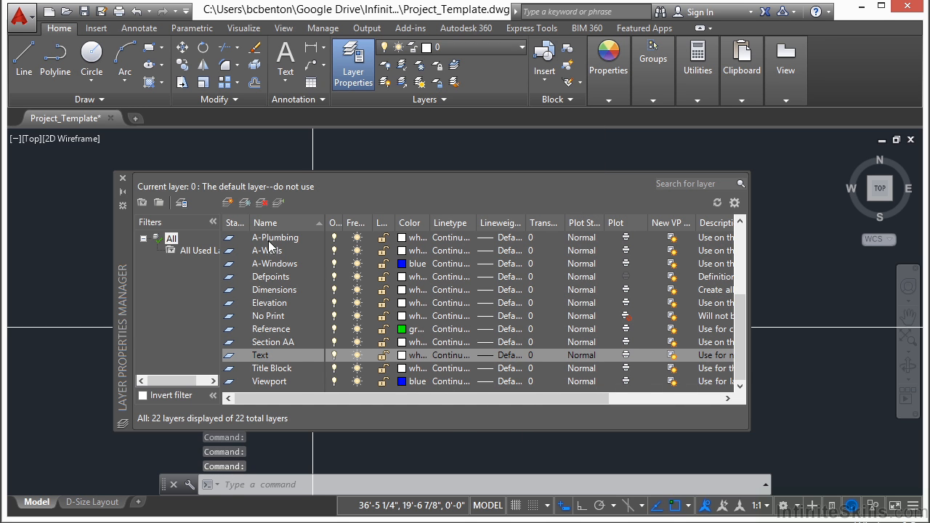
Step: Add a new layer named Plant based on the Text layer and set its color to red
{"action": "left_click", "coordinate": [228, 203]}
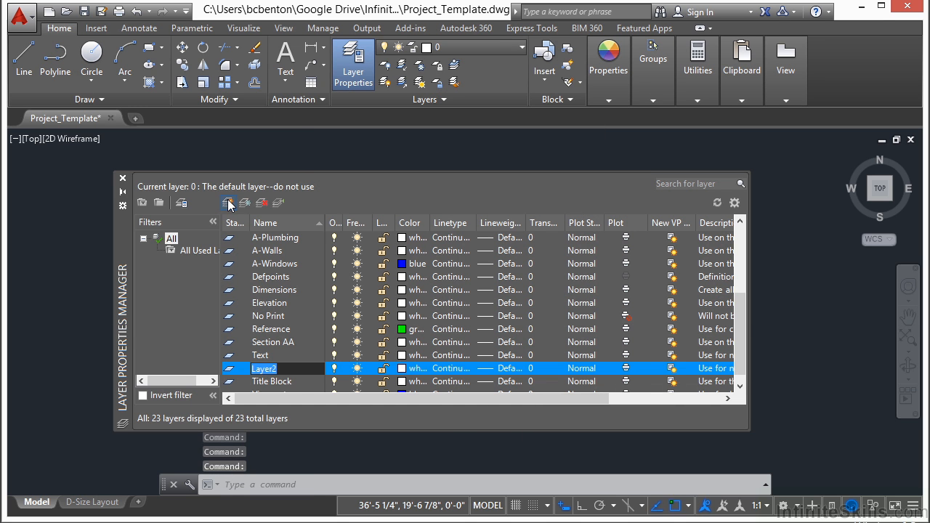
{"action": "type", "text": "Plant"}
{"action": "key", "text": "Return"}
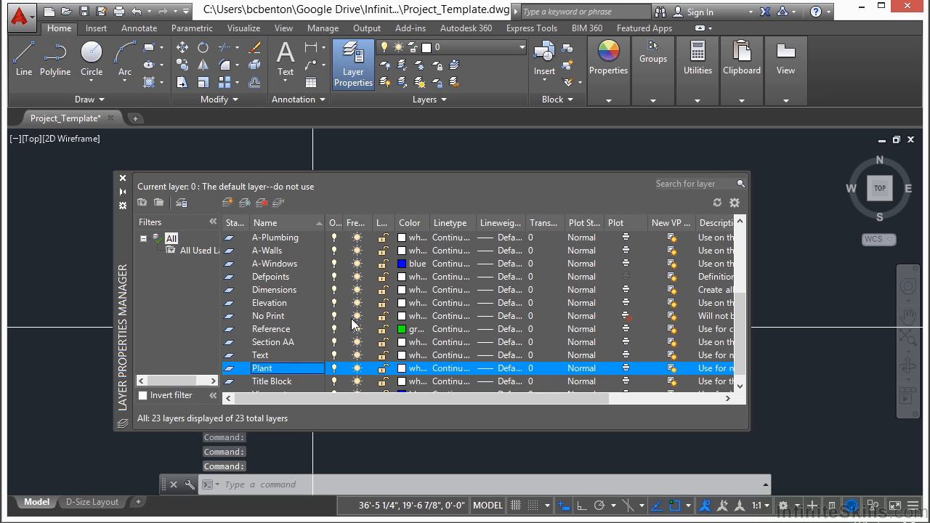
{"action": "left_click", "coordinate": [407, 368]}
{"action": "left_click", "coordinate": [351, 300]}
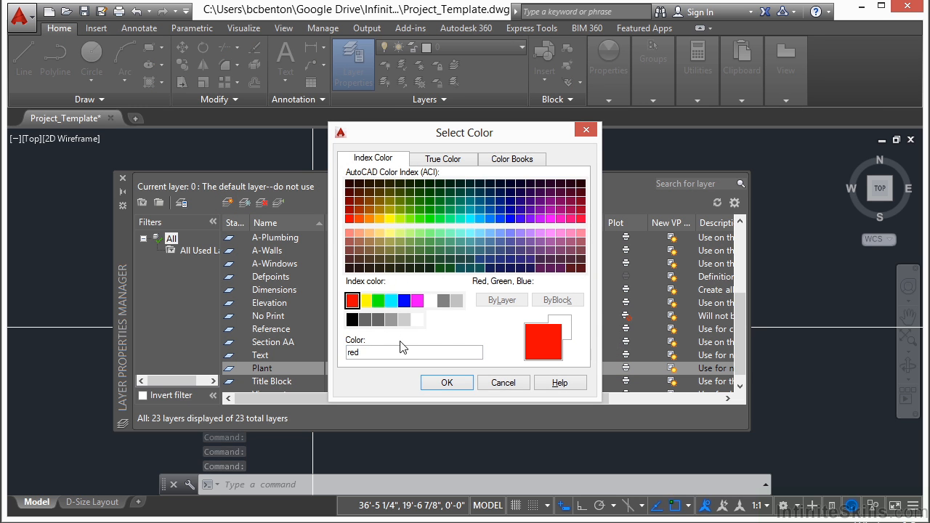
{"action": "left_click", "coordinate": [438, 383]}
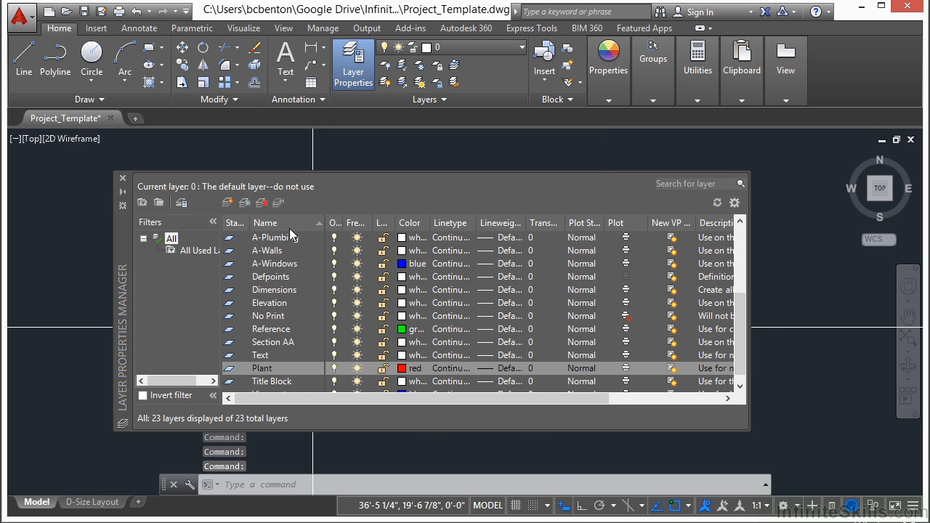
Step: Add a new layer named Footing based on the Plant layer and set its color to index color 8
{"action": "left_click", "coordinate": [228, 204]}
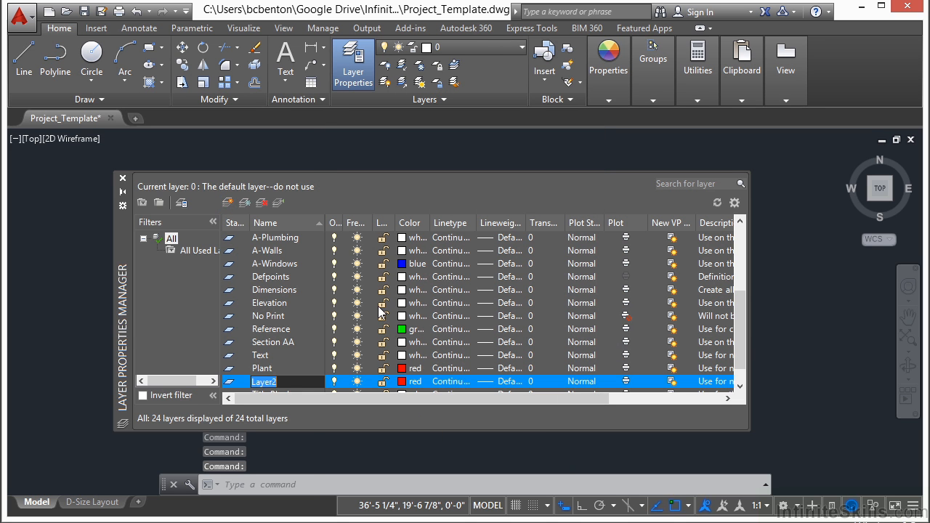
{"action": "type", "text": "Footing"}
{"action": "key", "text": "Return"}
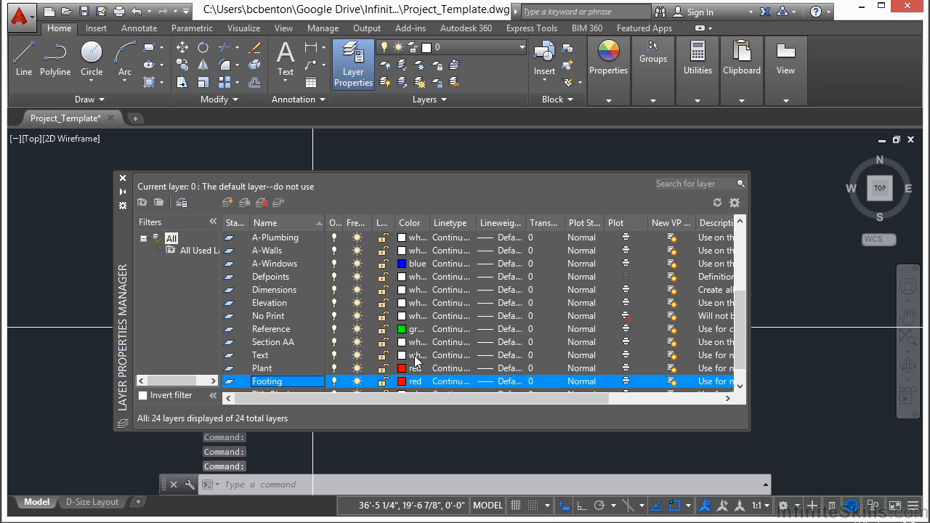
{"action": "left_click", "coordinate": [409, 380]}
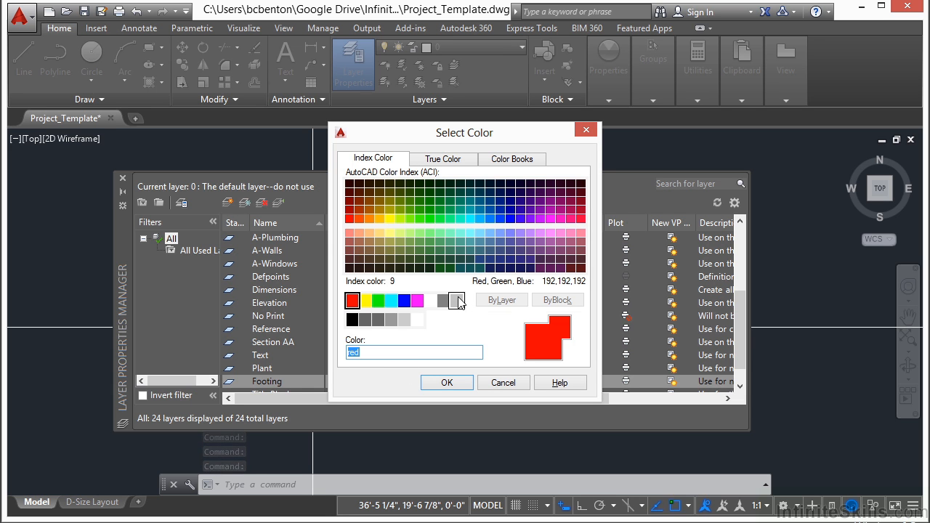
{"action": "left_click", "coordinate": [445, 302]}
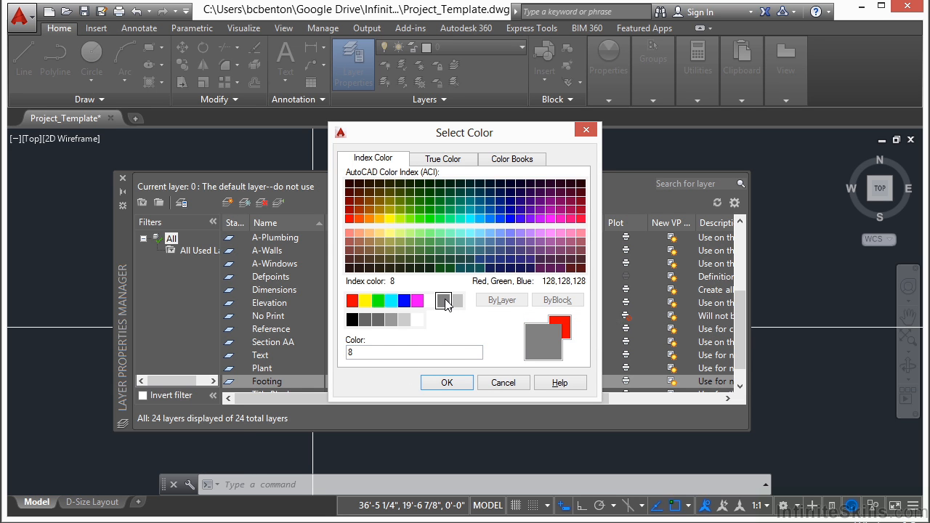
{"action": "left_click", "coordinate": [456, 382]}
Step: Load the HIDDEN linetype from acad.lin while choosing a linetype for the Footing layer
{"action": "left_click", "coordinate": [456, 379]}
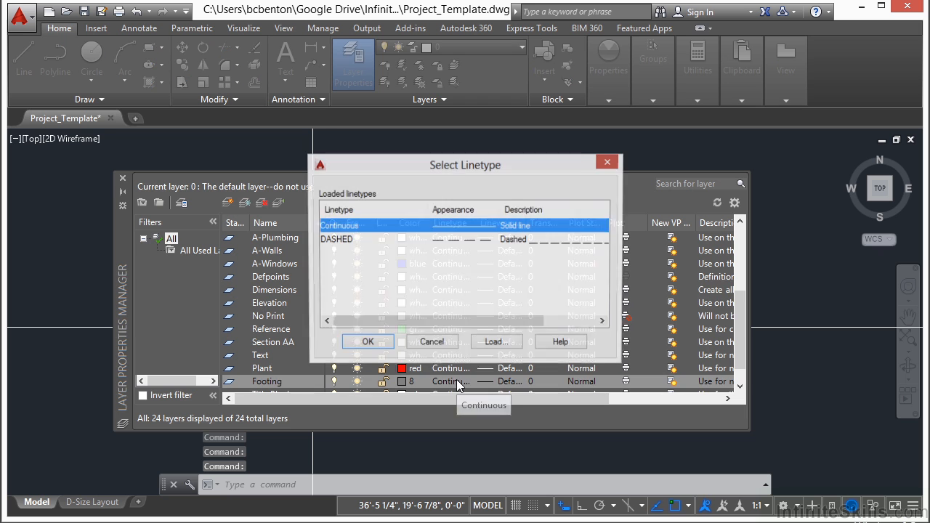
{"action": "left_click", "coordinate": [350, 240]}
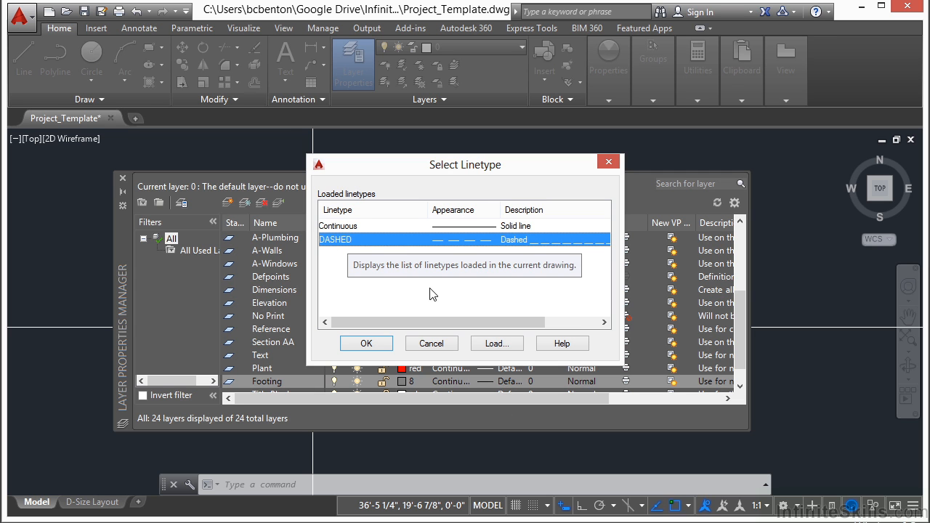
{"action": "left_click", "coordinate": [497, 344]}
{"action": "left_click", "coordinate": [358, 266]}
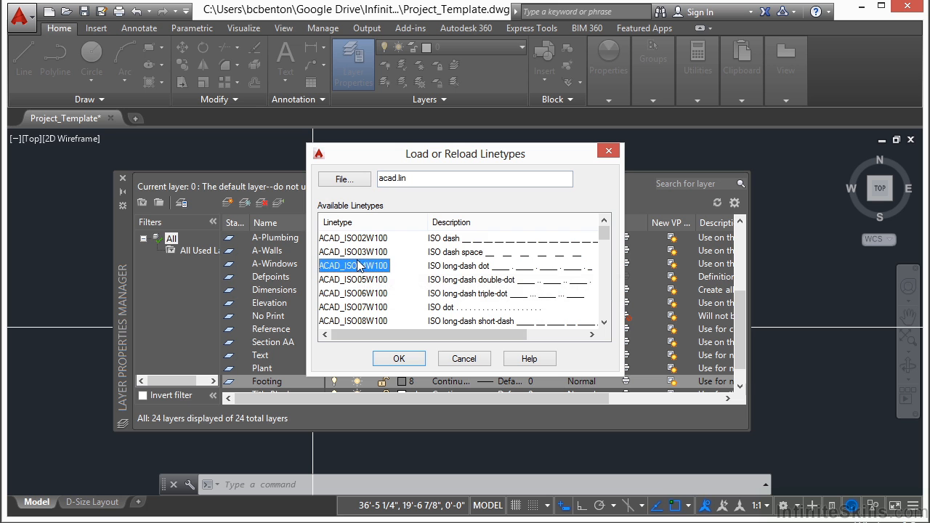
{"action": "scroll", "coordinate": [376, 277], "scroll_direction": "down", "scroll_amount": 5}
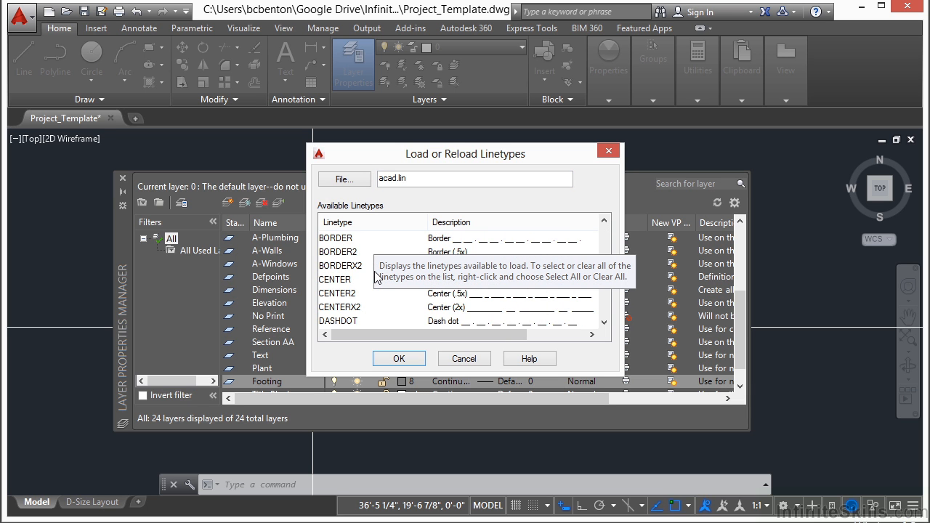
{"action": "scroll", "coordinate": [367, 279], "scroll_direction": "down", "scroll_amount": 2}
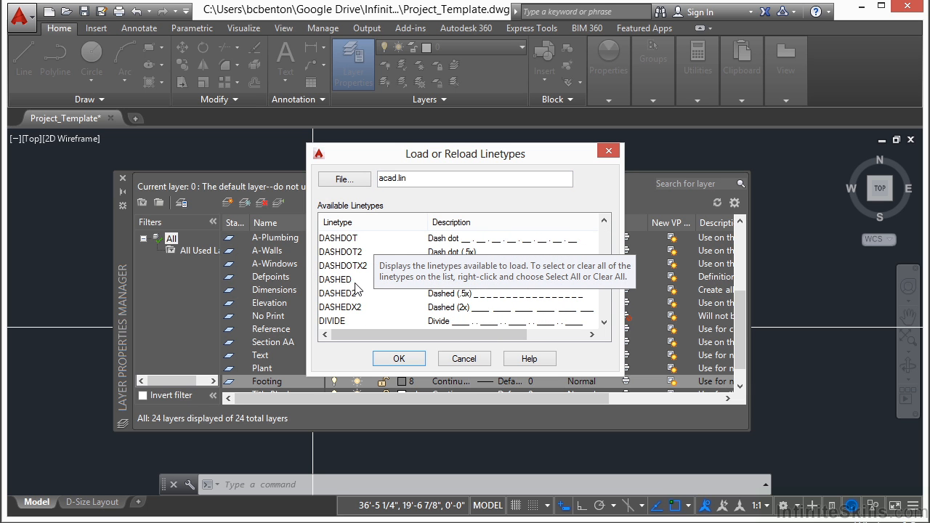
{"action": "scroll", "coordinate": [358, 289], "scroll_direction": "down", "scroll_amount": 1}
{"action": "scroll", "coordinate": [352, 293], "scroll_direction": "down", "scroll_amount": 3}
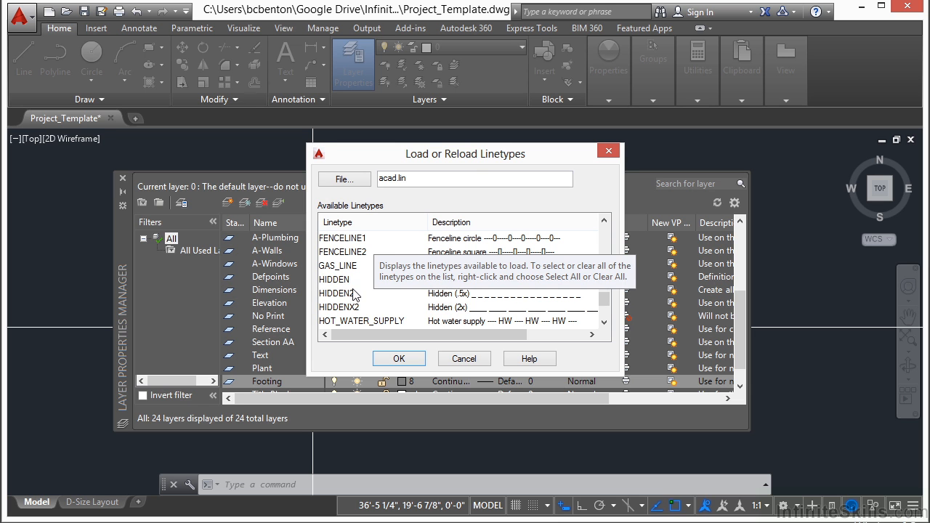
{"action": "left_click", "coordinate": [344, 282]}
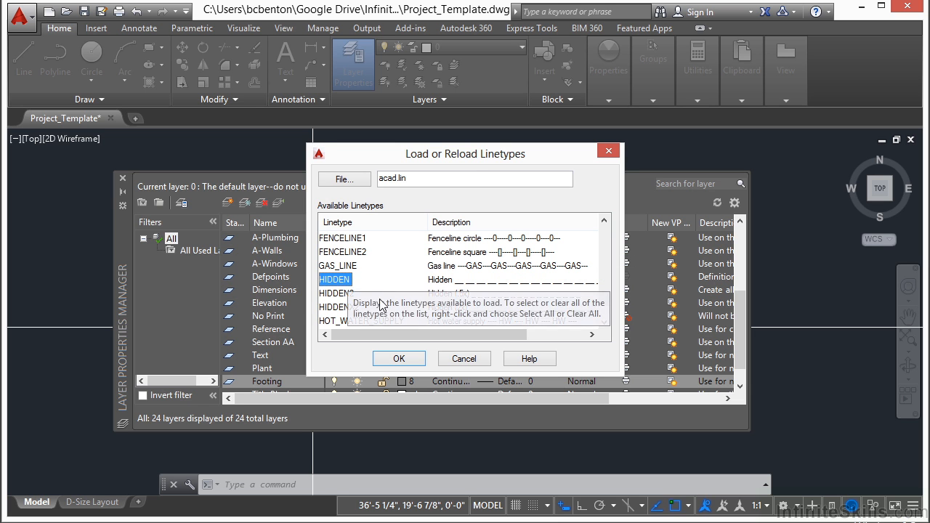
{"action": "left_click", "coordinate": [398, 358]}
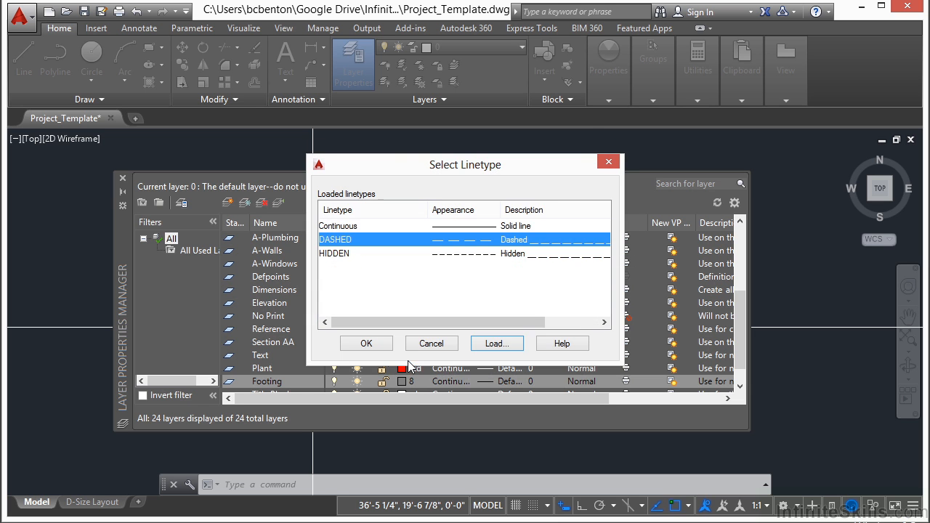
Step: Assign the HIDDEN linetype to the Footing layer and save the drawing
{"action": "left_click", "coordinate": [339, 254]}
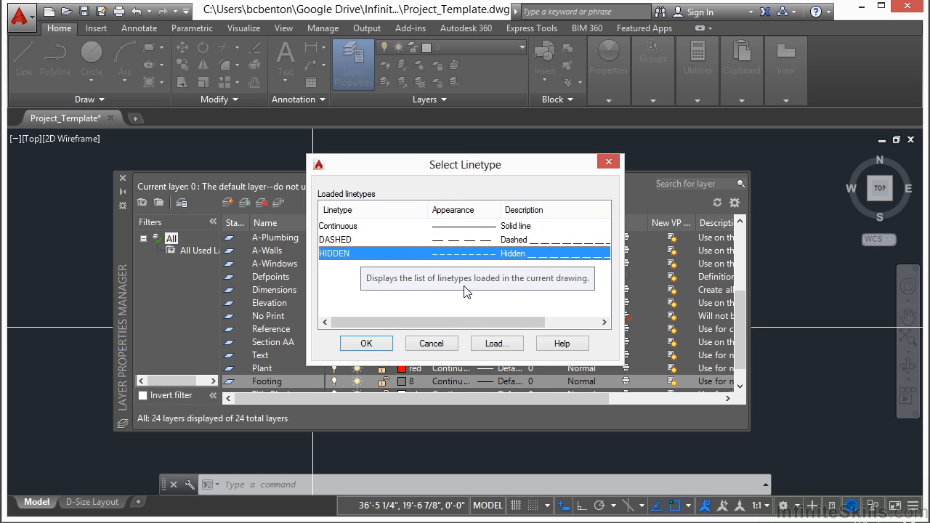
{"action": "left_click", "coordinate": [365, 344]}
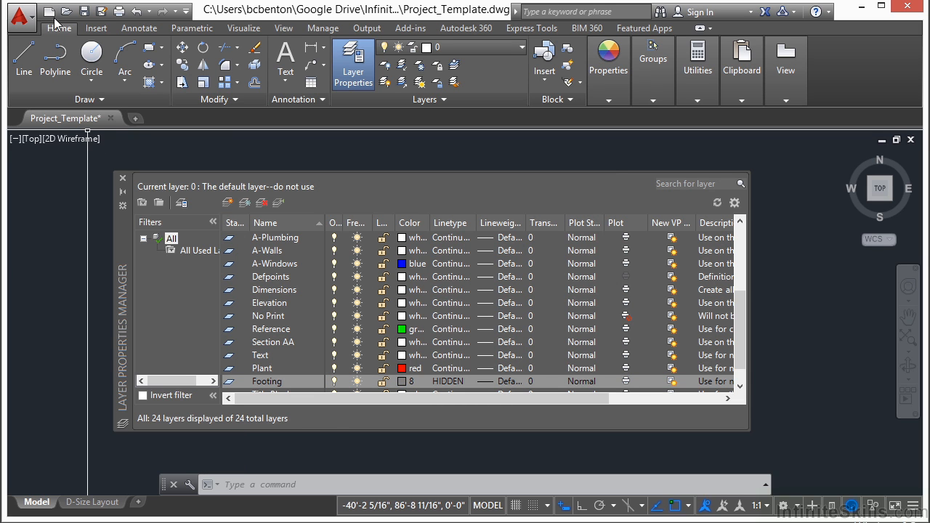
{"action": "left_click", "coordinate": [88, 13]}
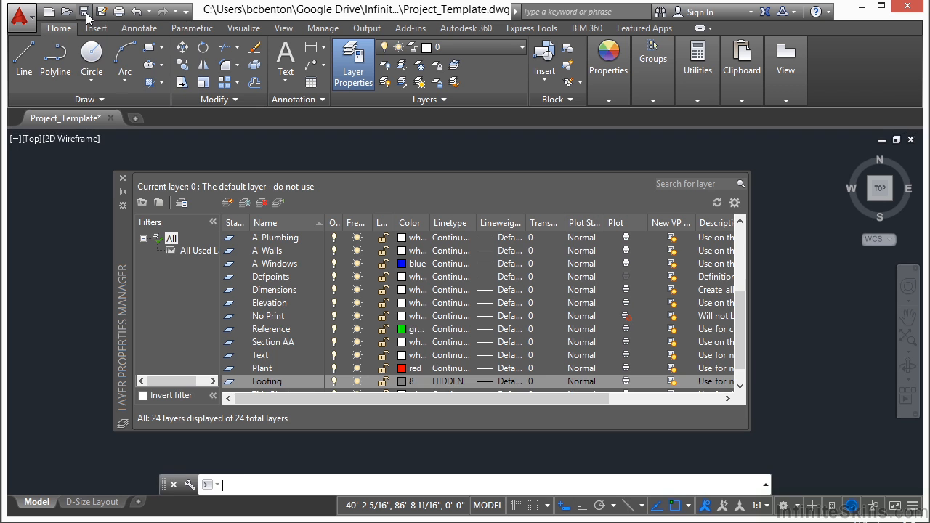